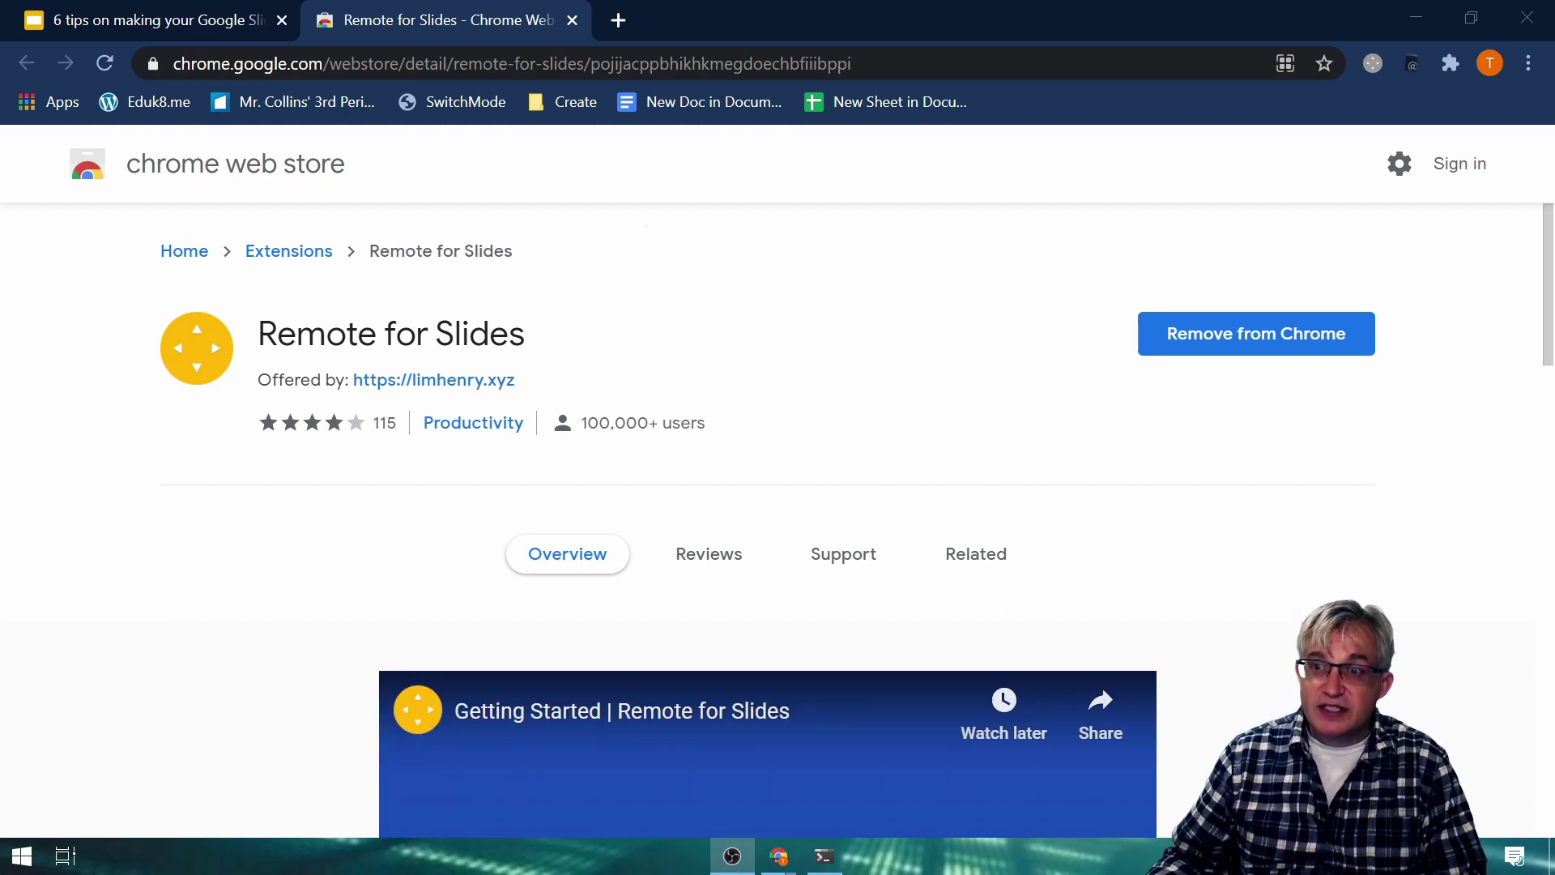
Unpin Remote for Slides from Chrome's toolbar using the Extensions menu.
right_click(1373, 65)
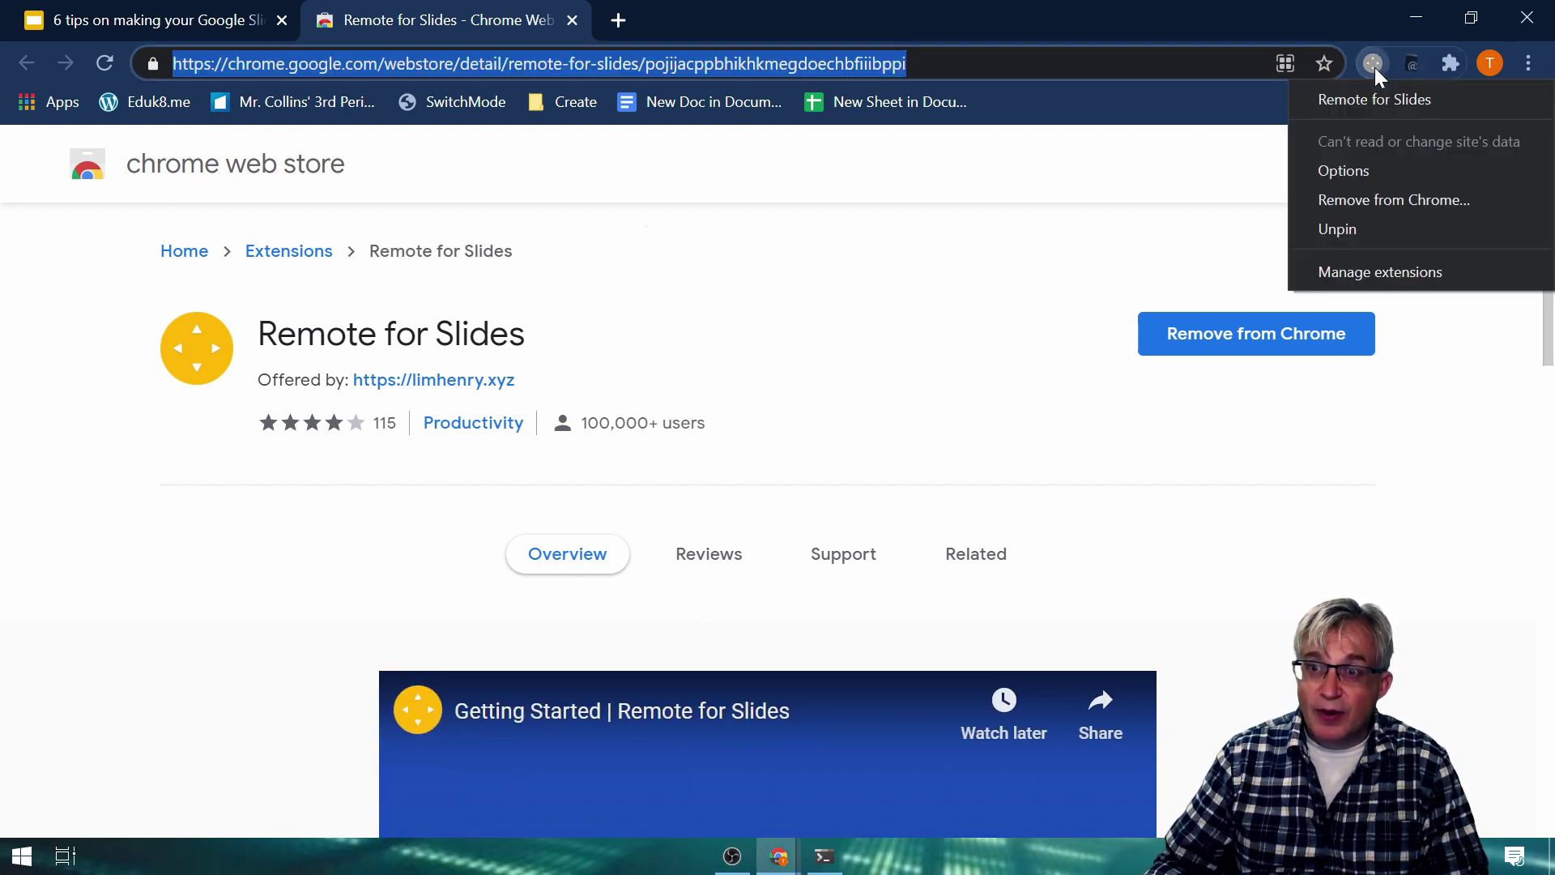
left_click(1448, 64)
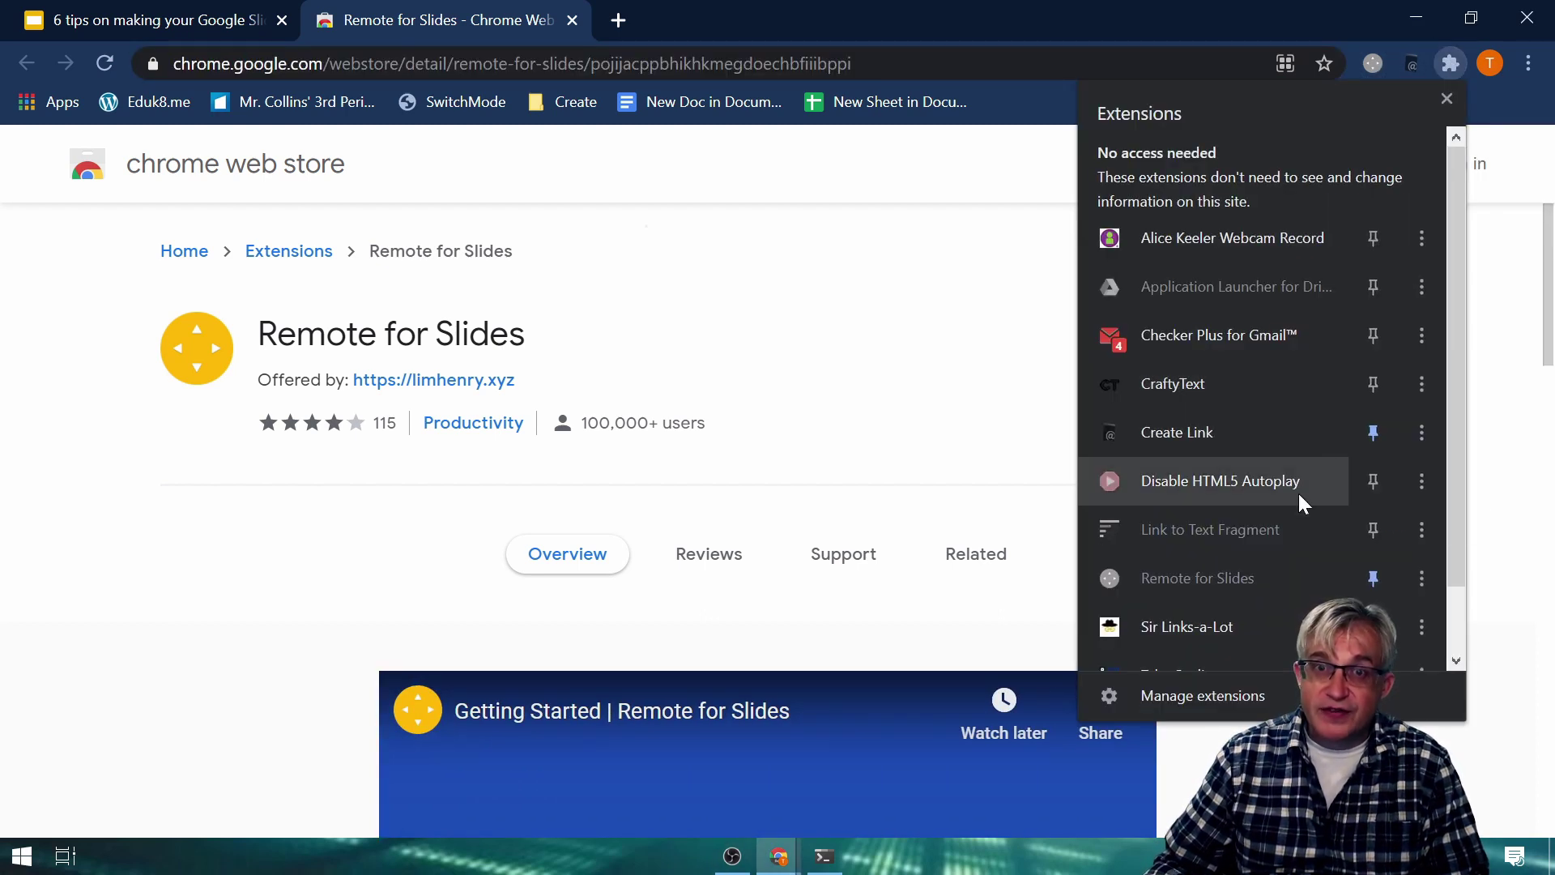
scroll(1299, 522, "down", 1)
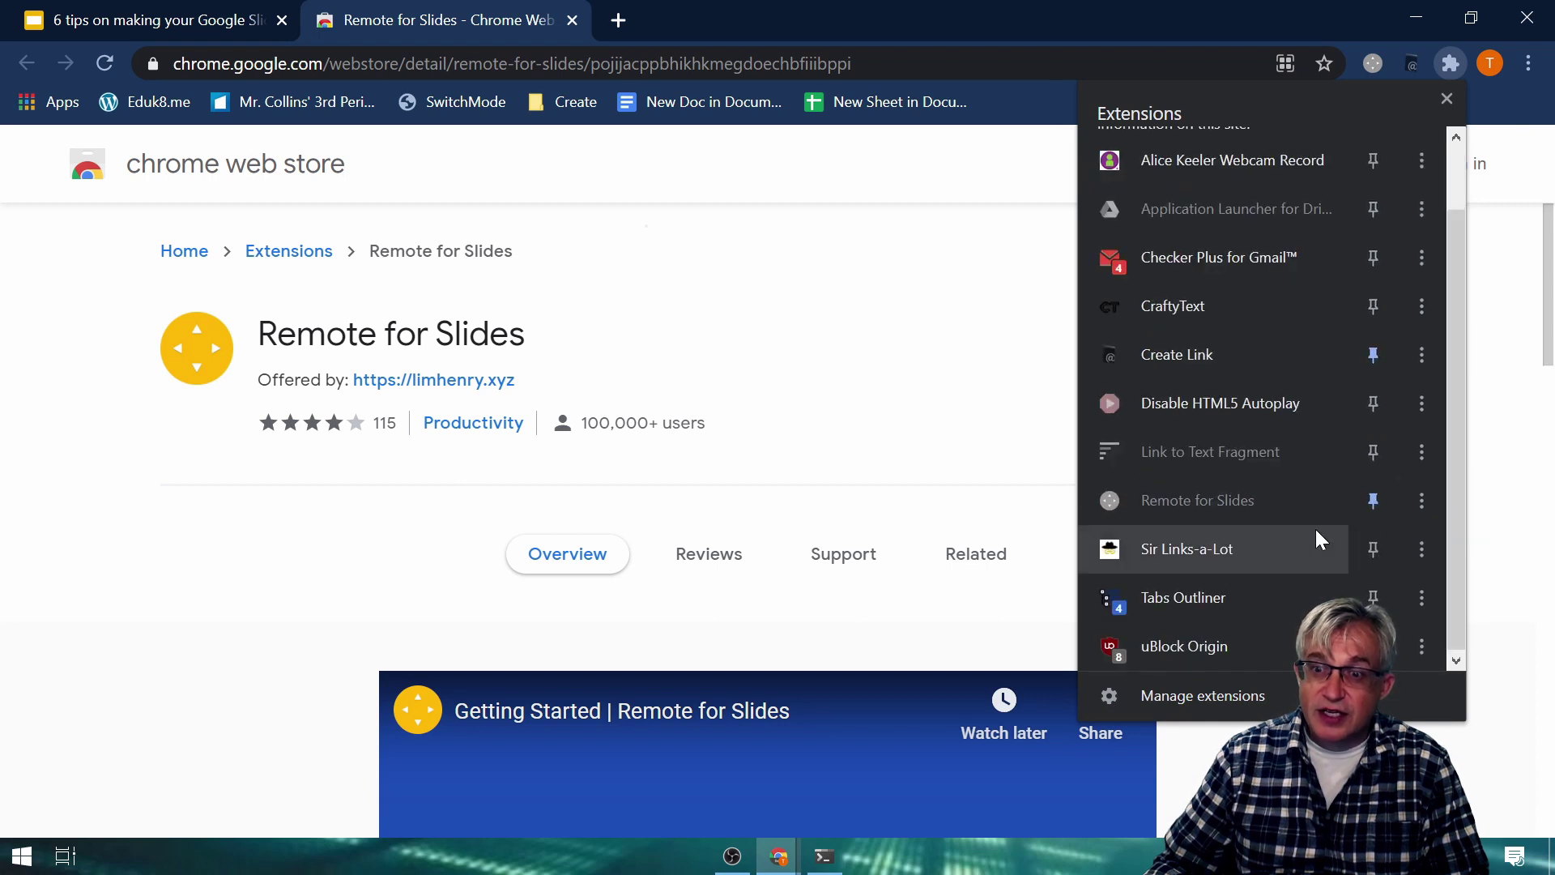
left_click(1373, 500)
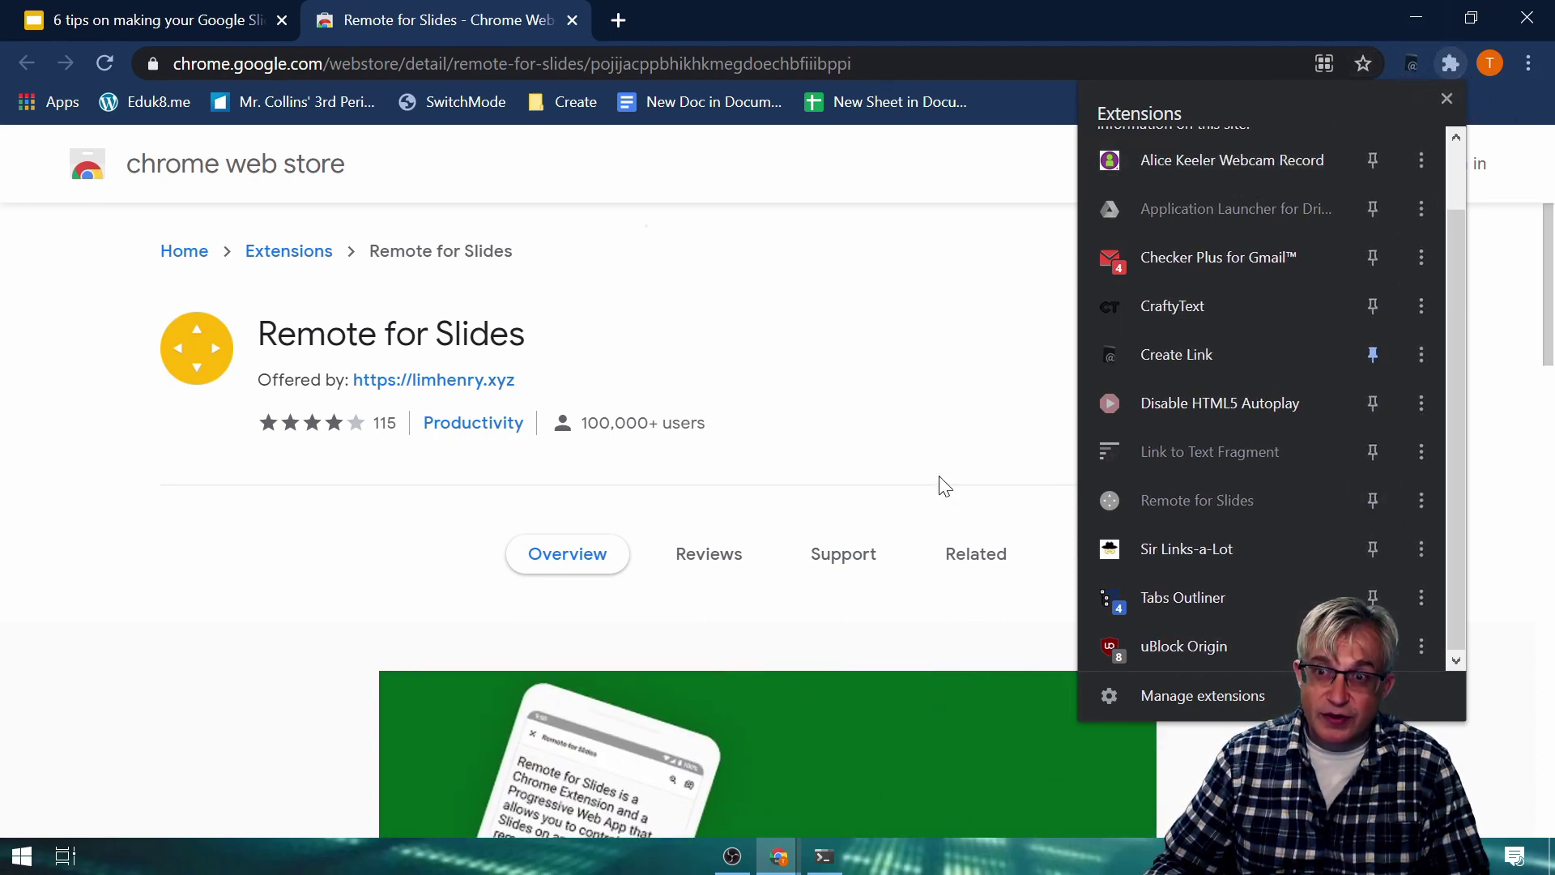
left_click(1005, 427)
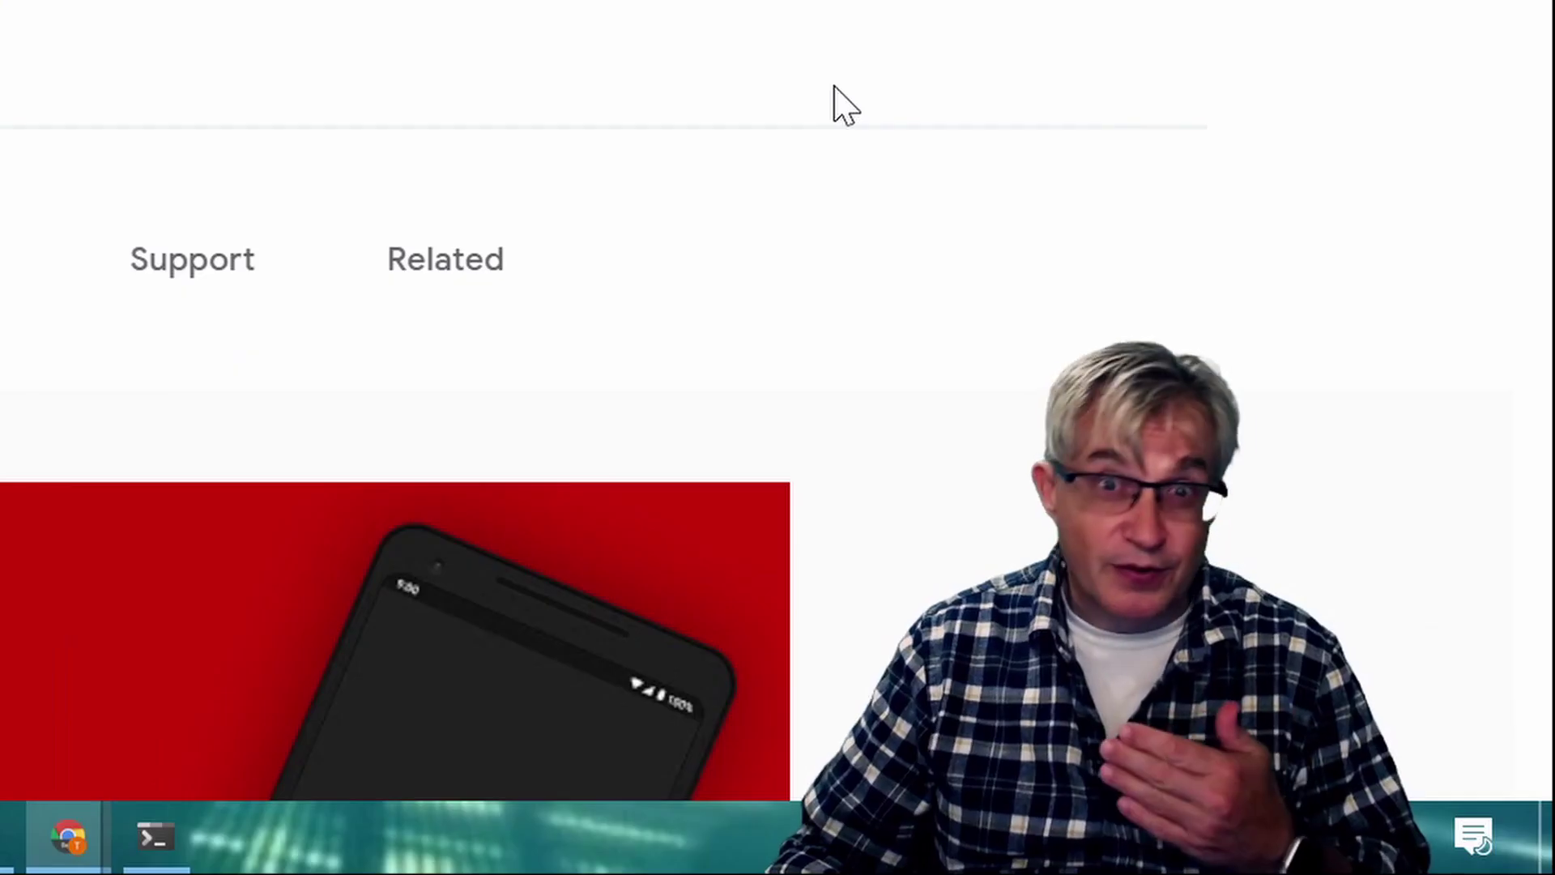
Switch to the '6 tips on making your Google Slides look GOOD!' deck and choose Present w/ Remote.
left_click(146, 20)
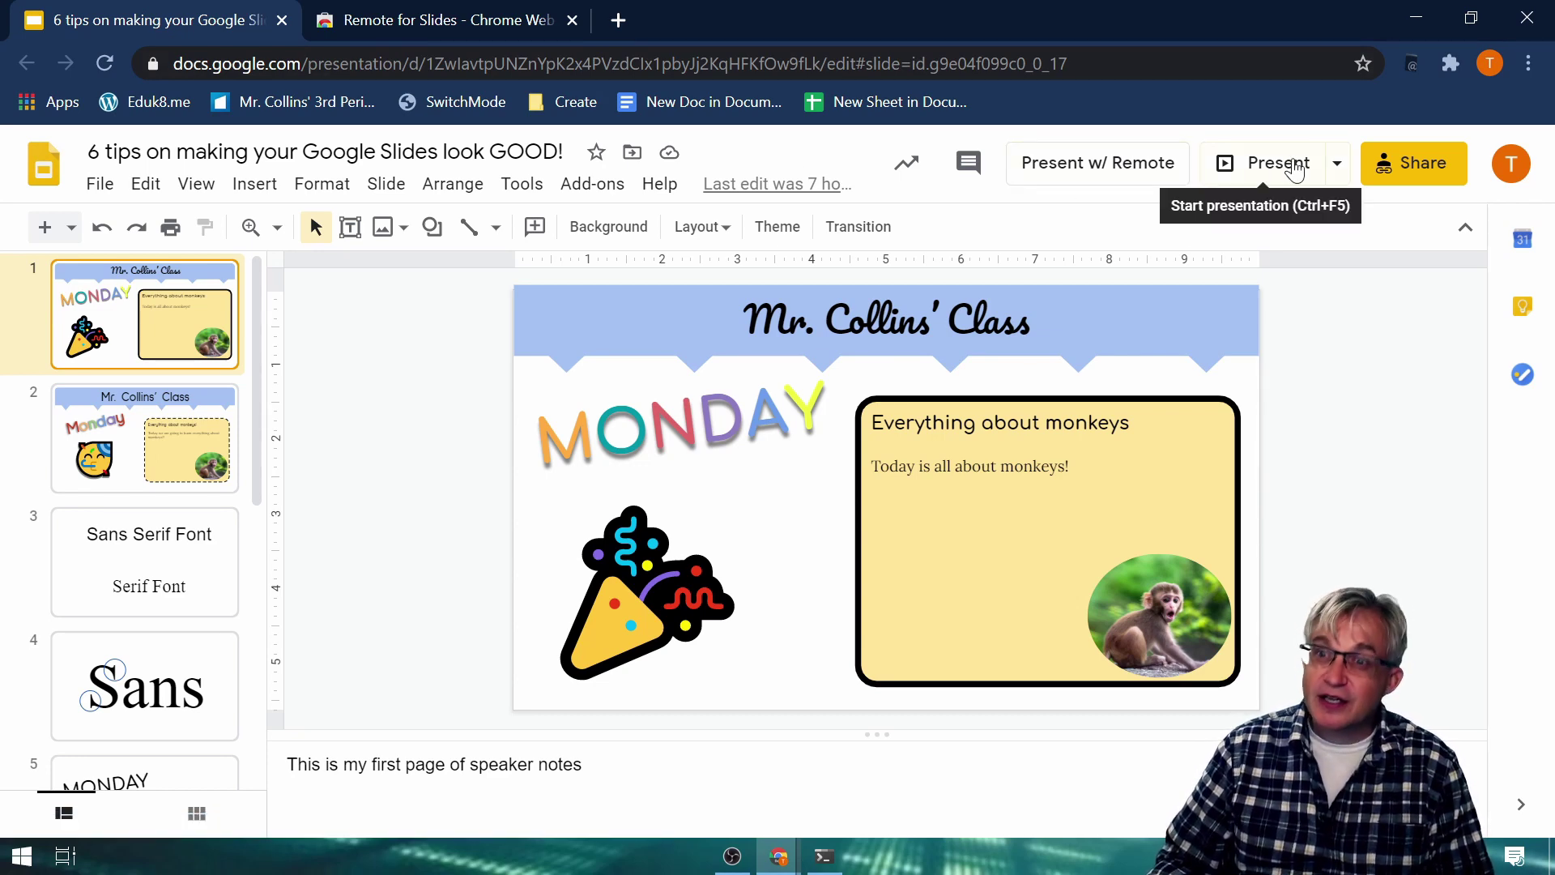
left_click(1341, 165)
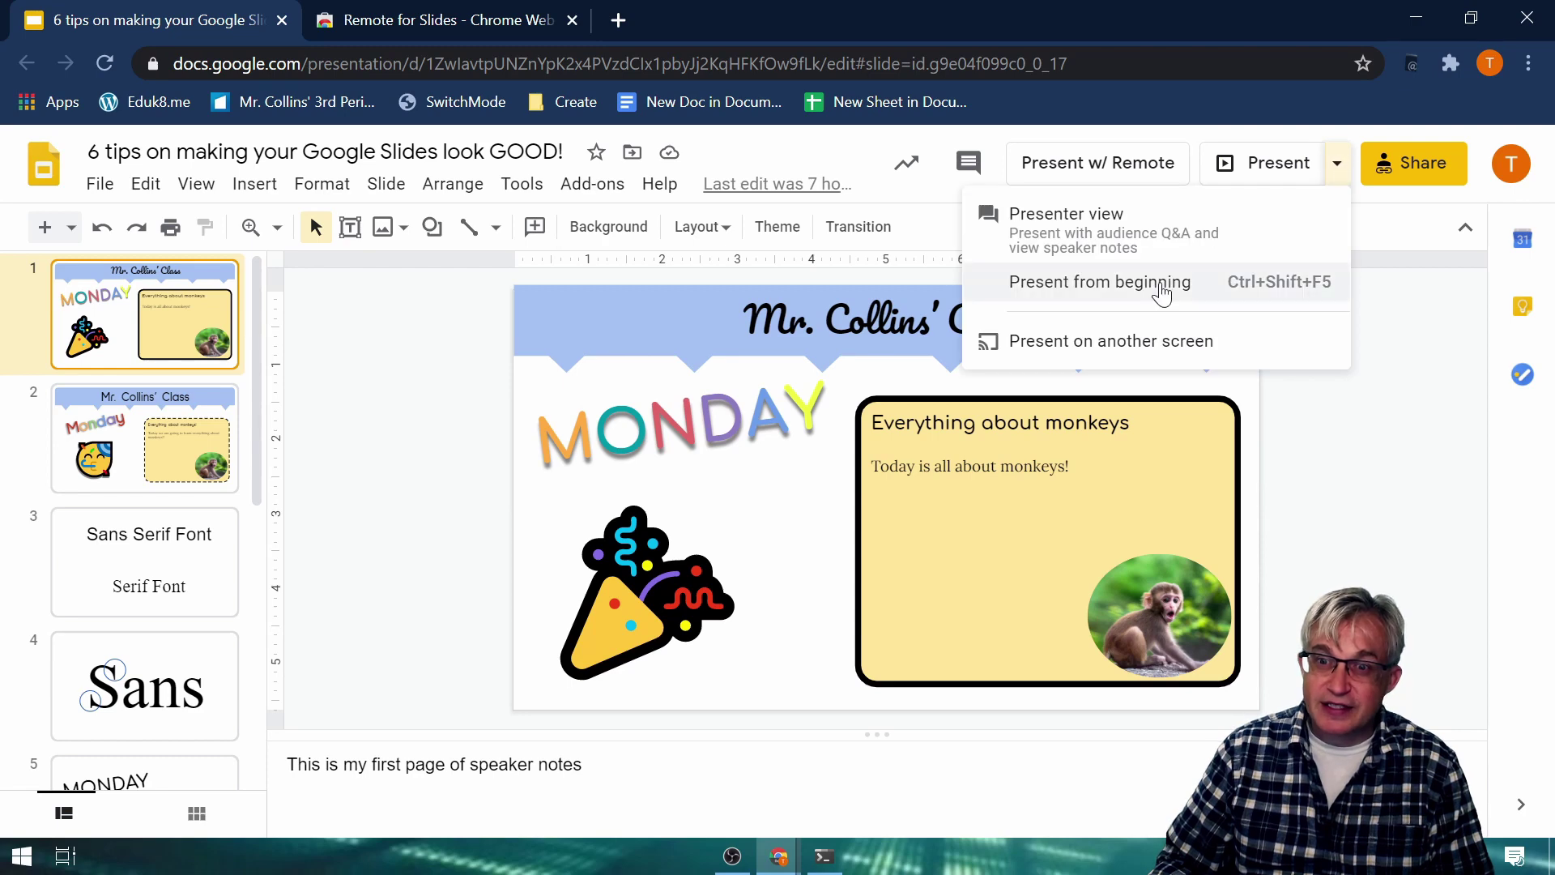
left_click(1092, 145)
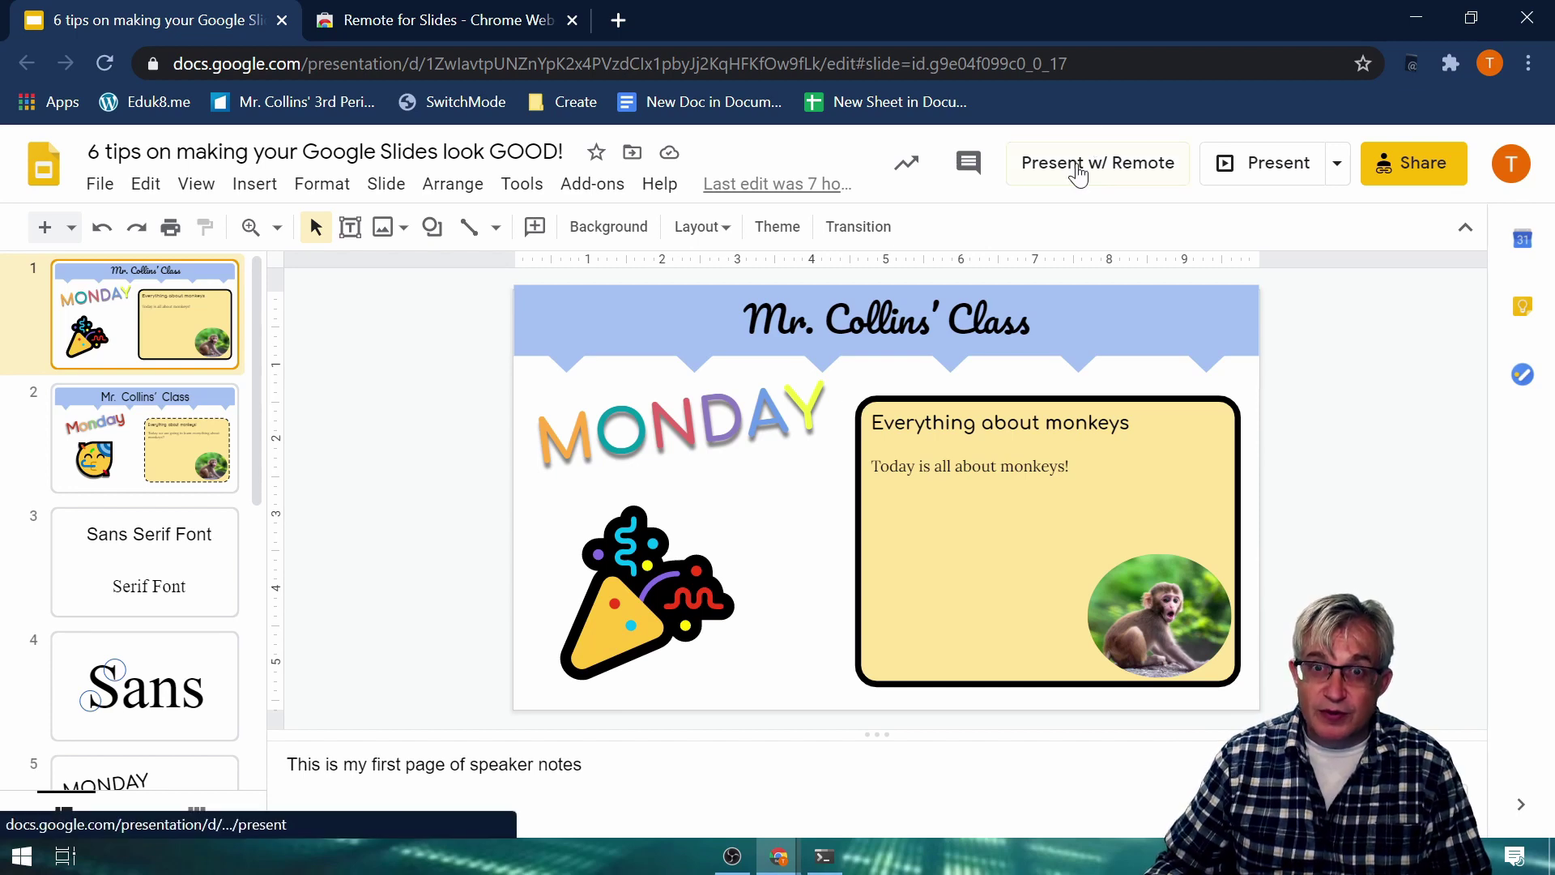
left_click(1076, 166)
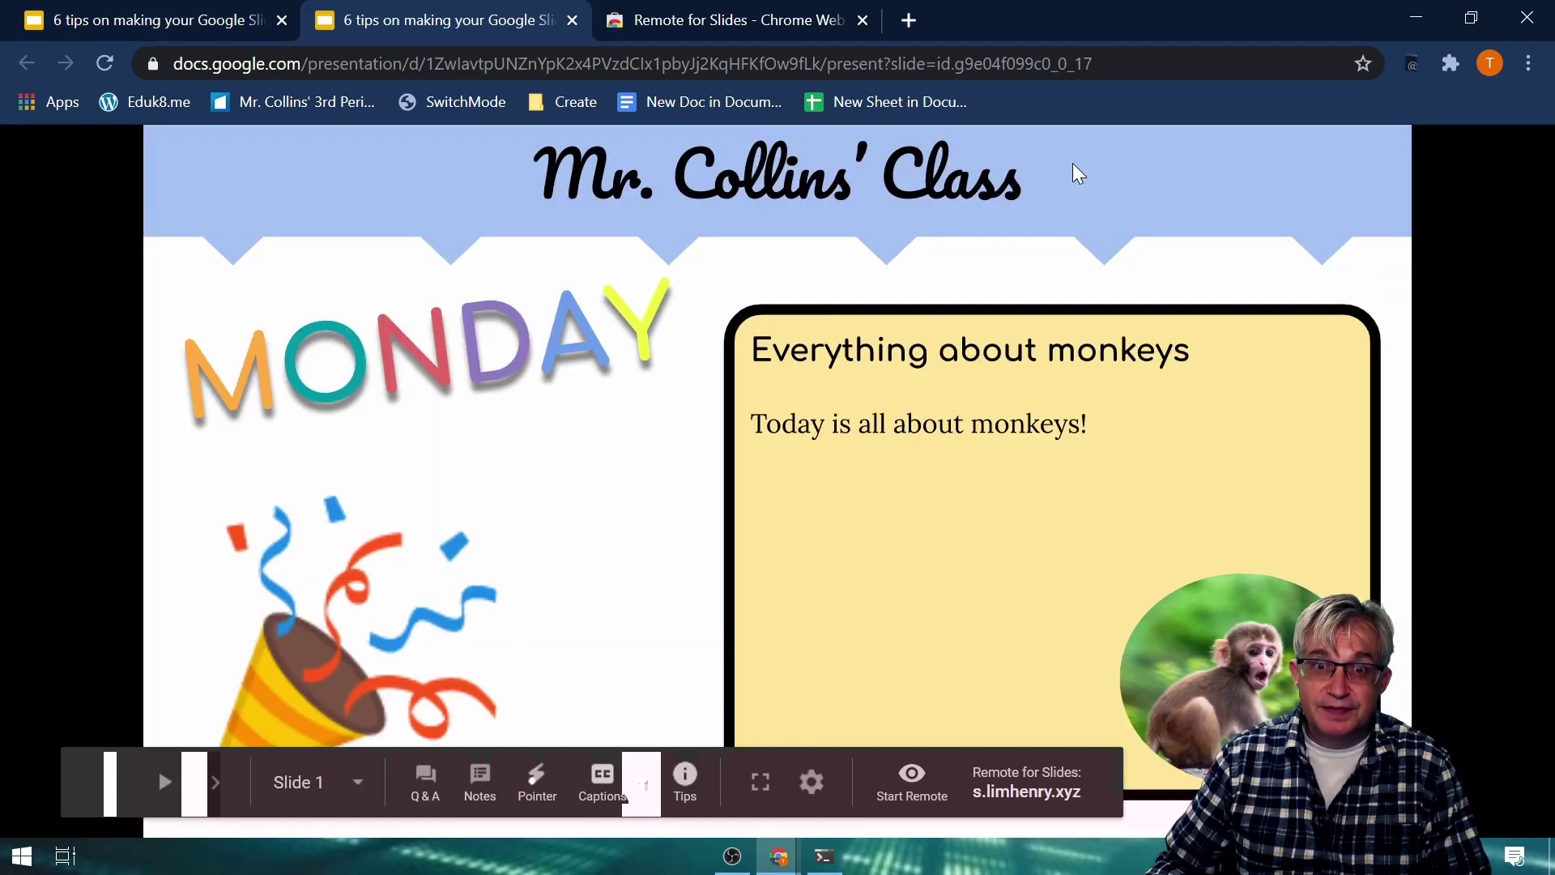
left_click(134, 19)
left_click(462, 26)
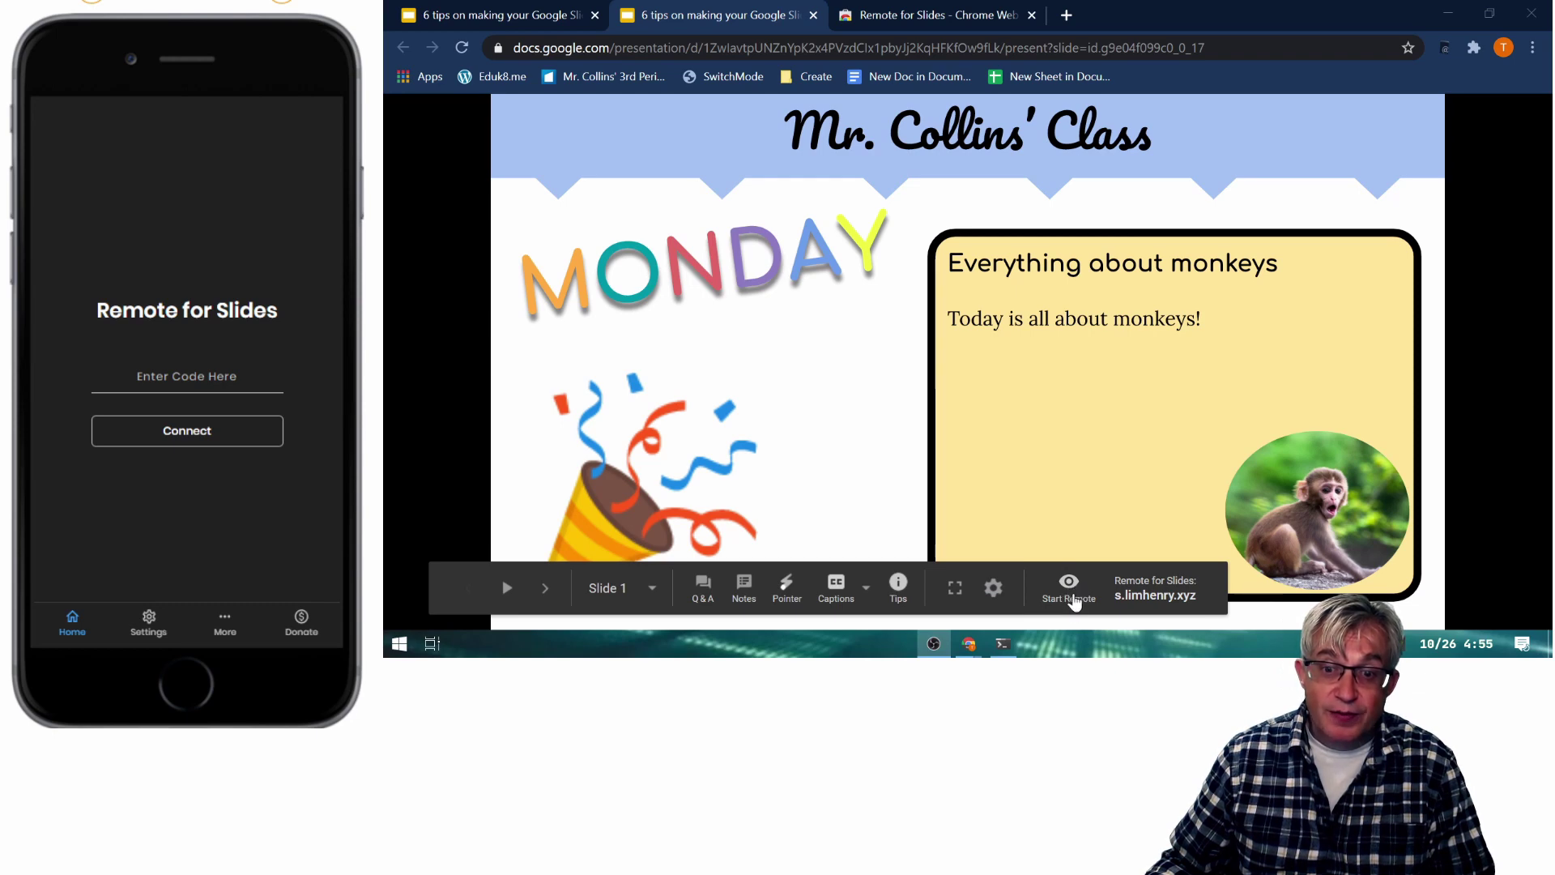
Start the remote, toggle Hide ID and Show ID, and leave the Slide ID visible.
left_click(1071, 590)
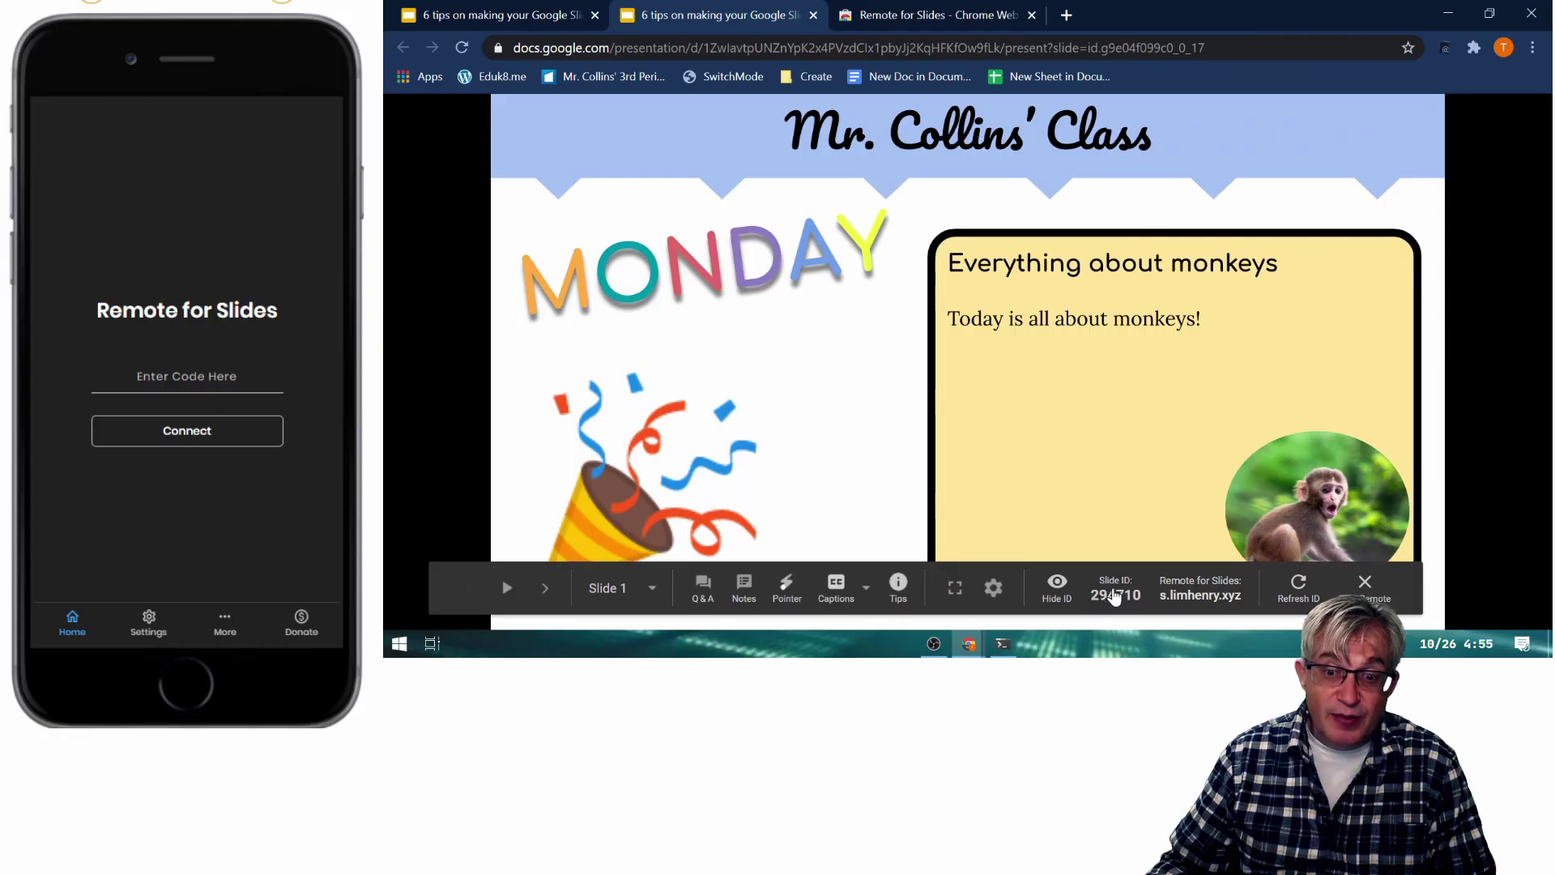
left_click(1122, 596)
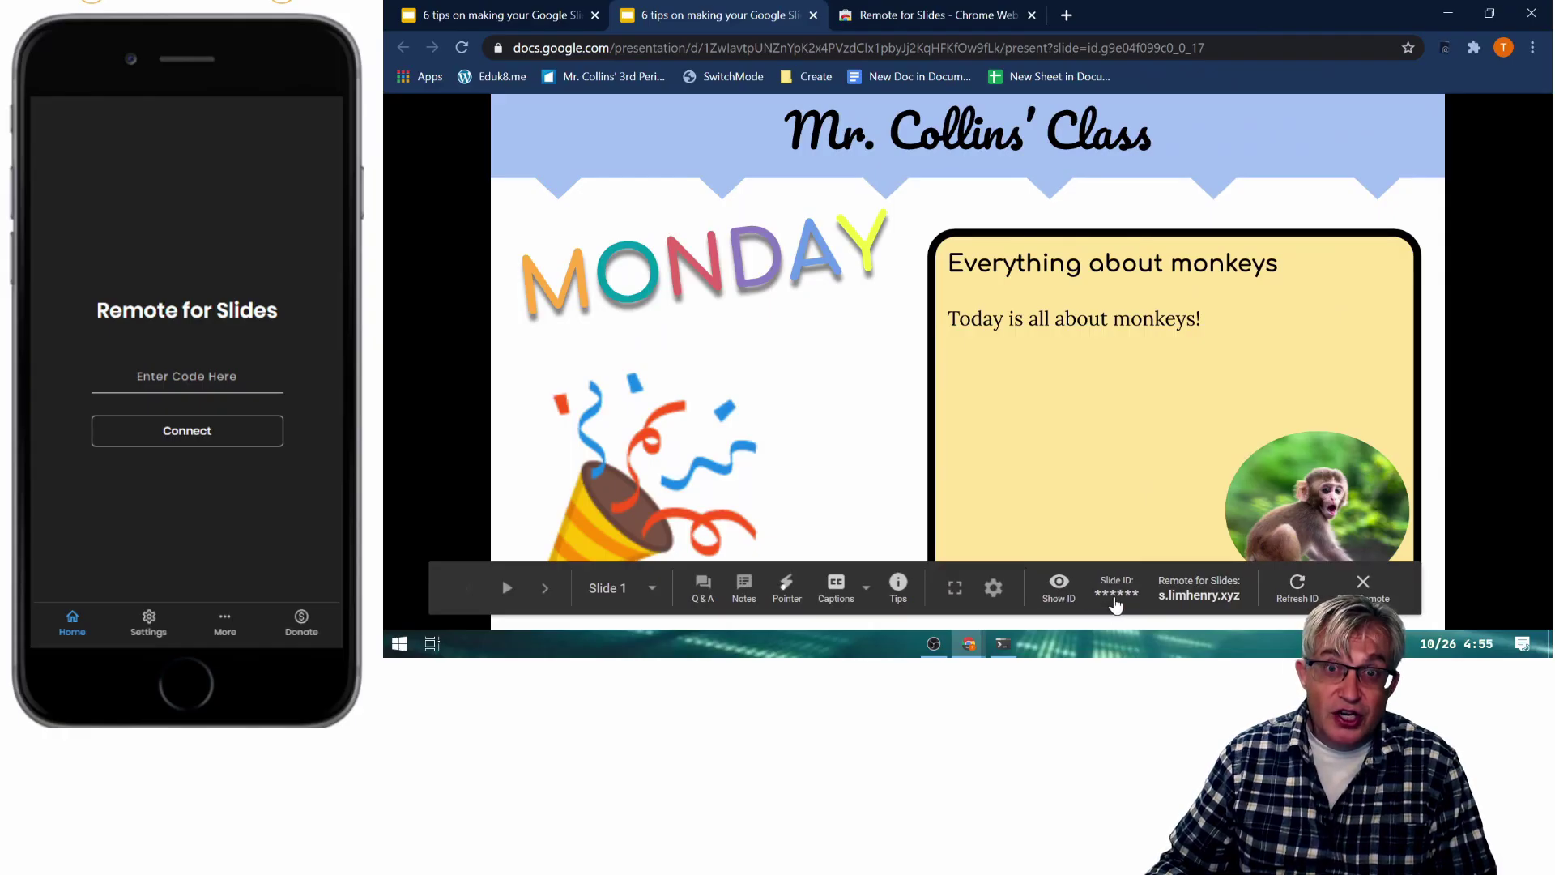
left_click(1044, 597)
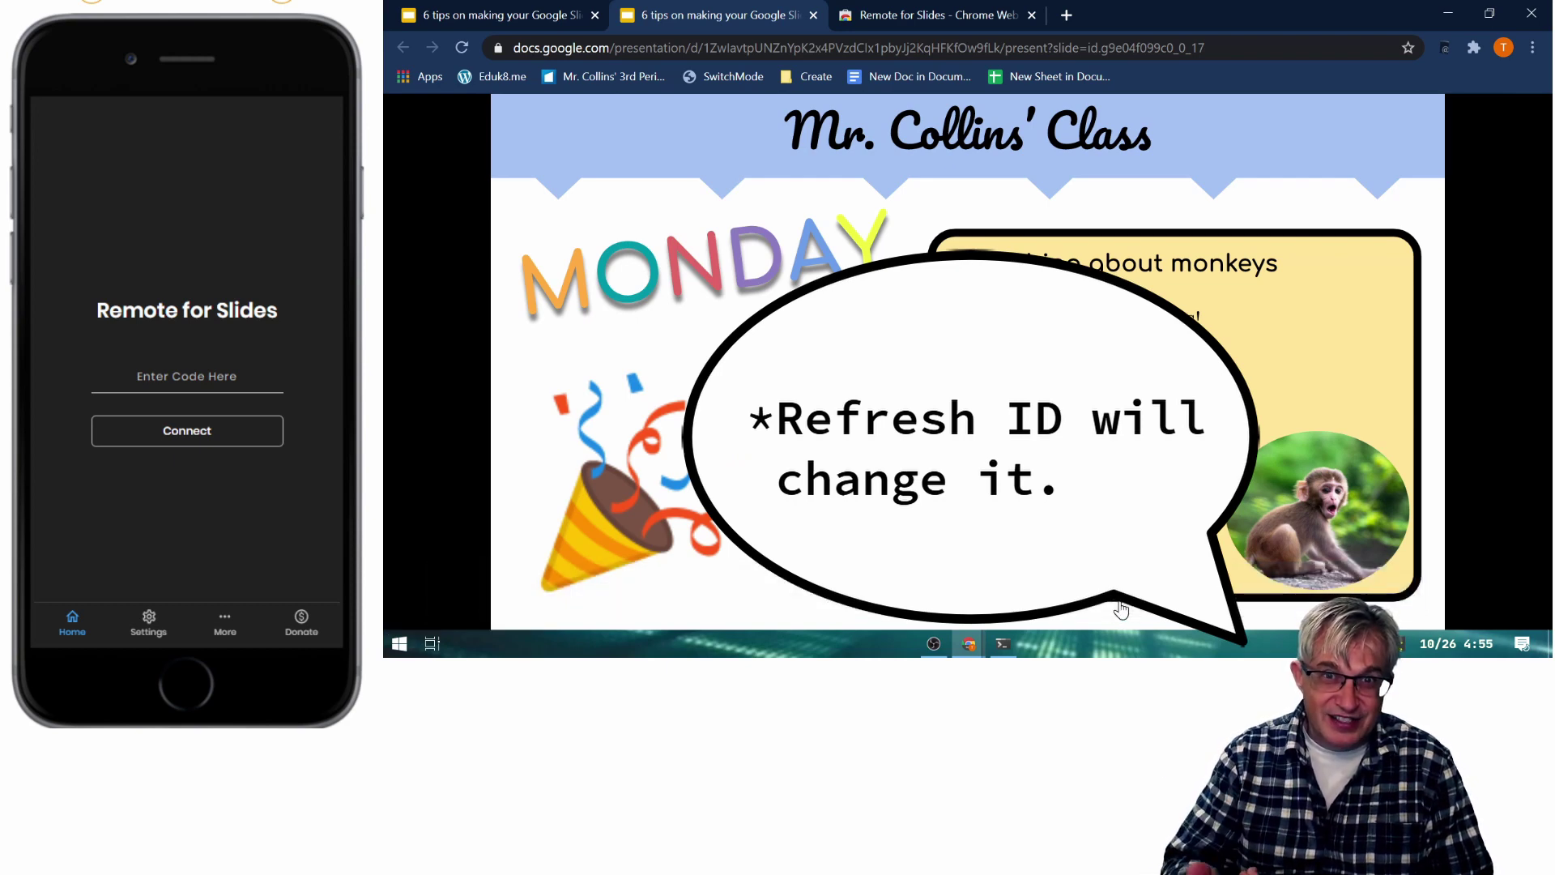
mouse_move(1186, 554)
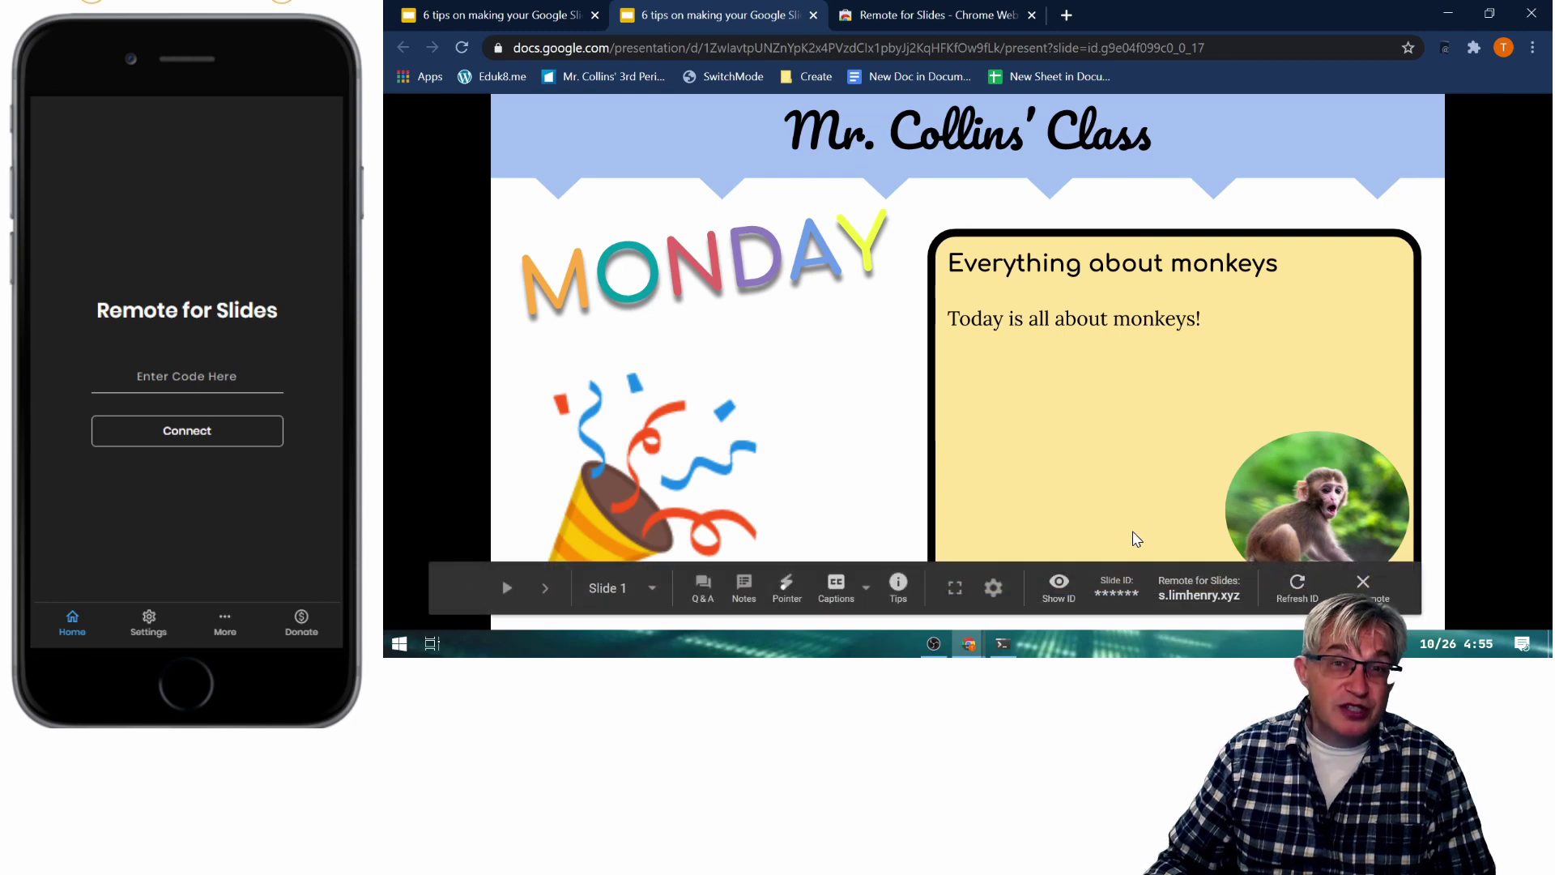
left_click(1059, 592)
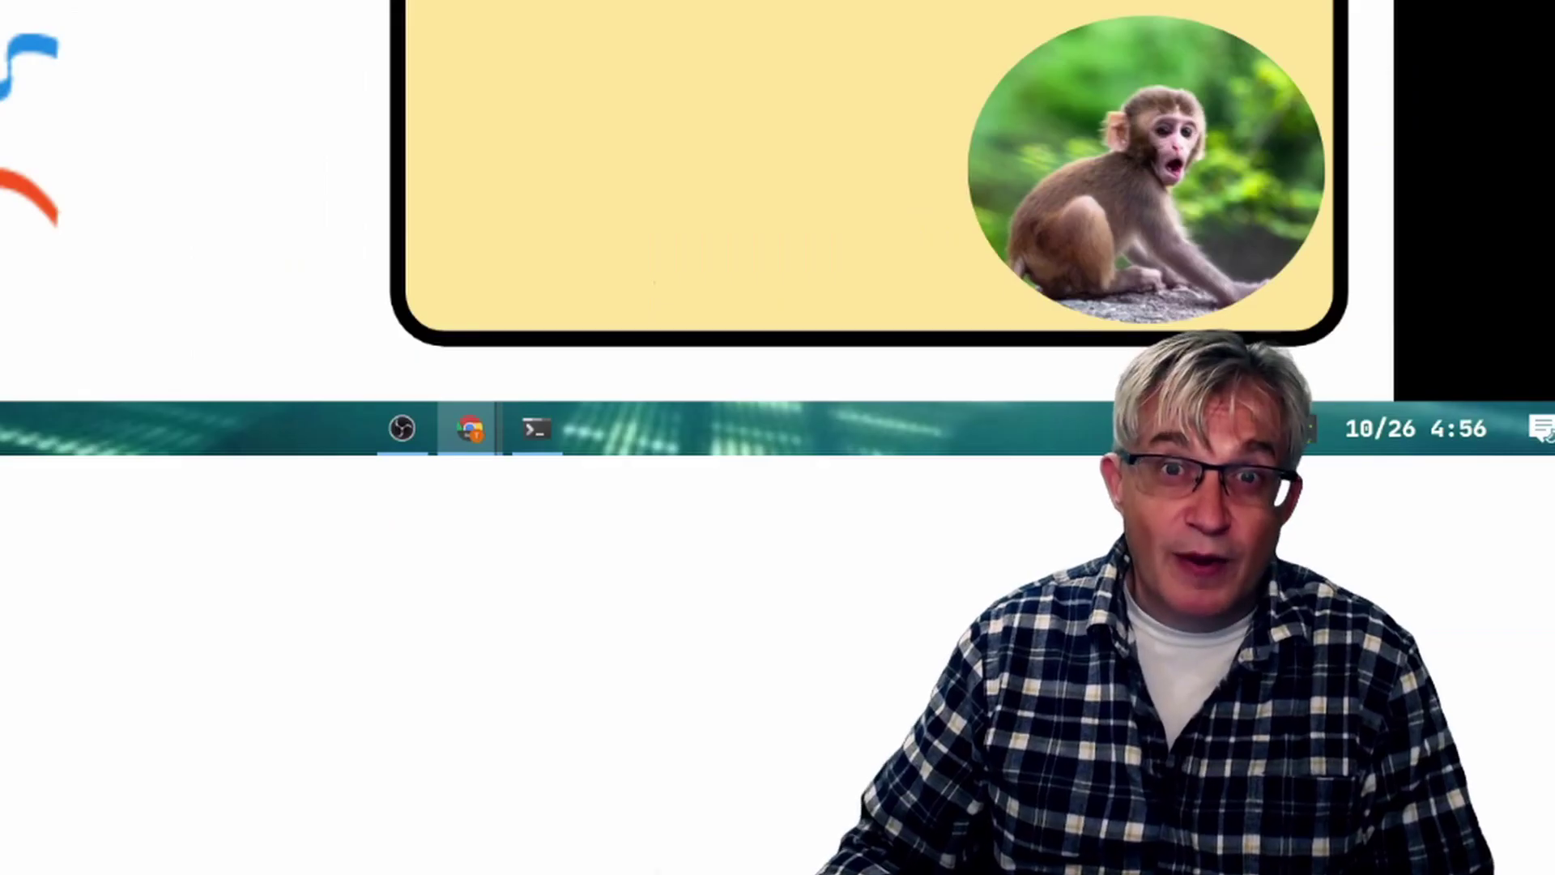
Enter the slideshow's pairing code in the phone app and connect to the slideshow.
type("294")
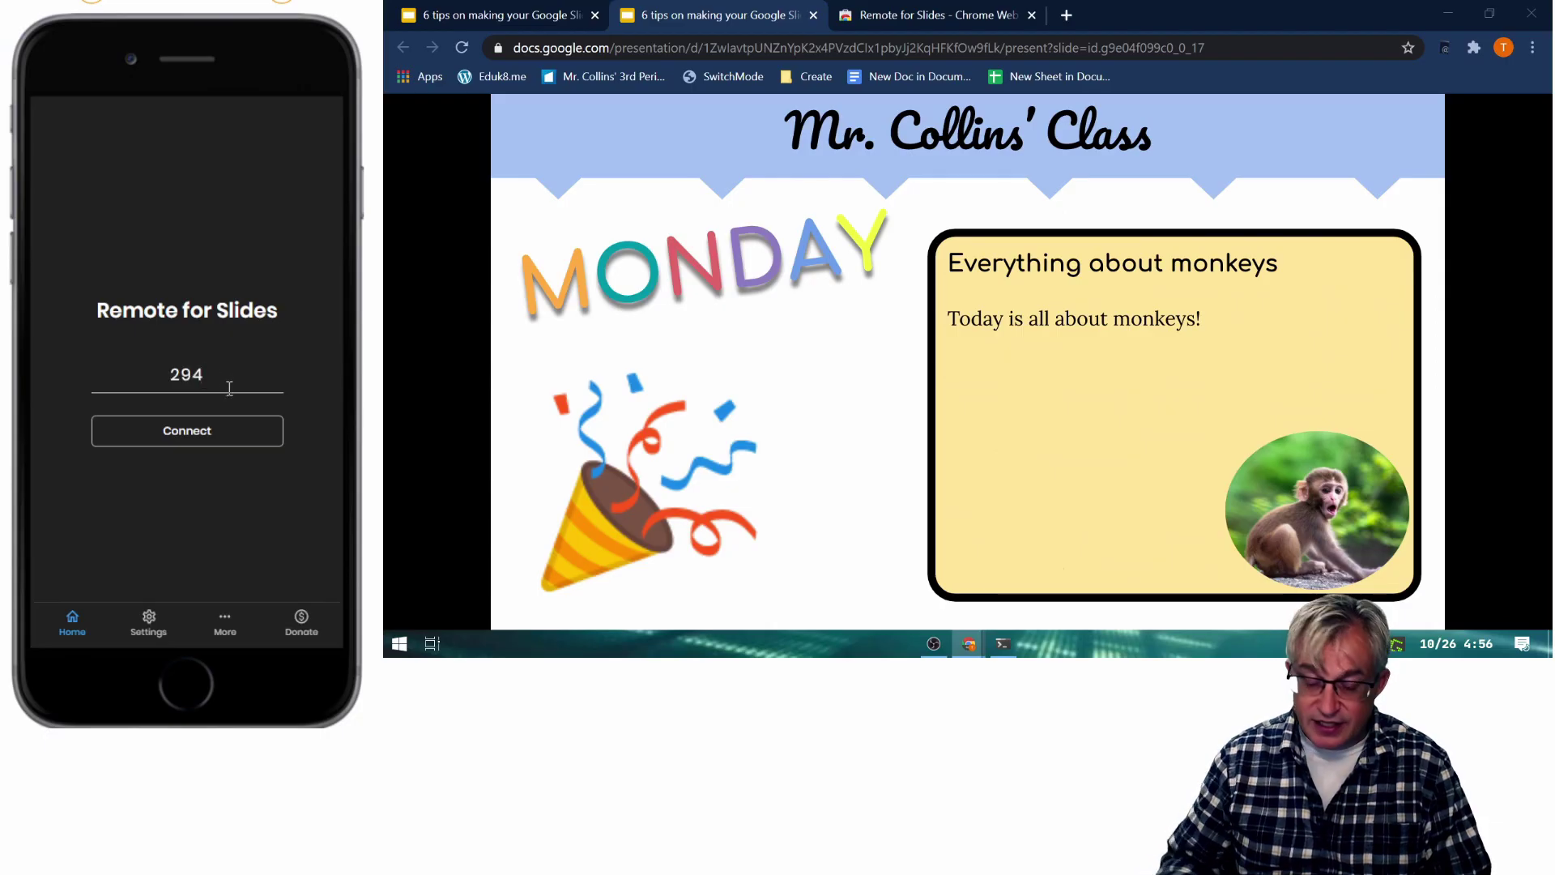
type("710")
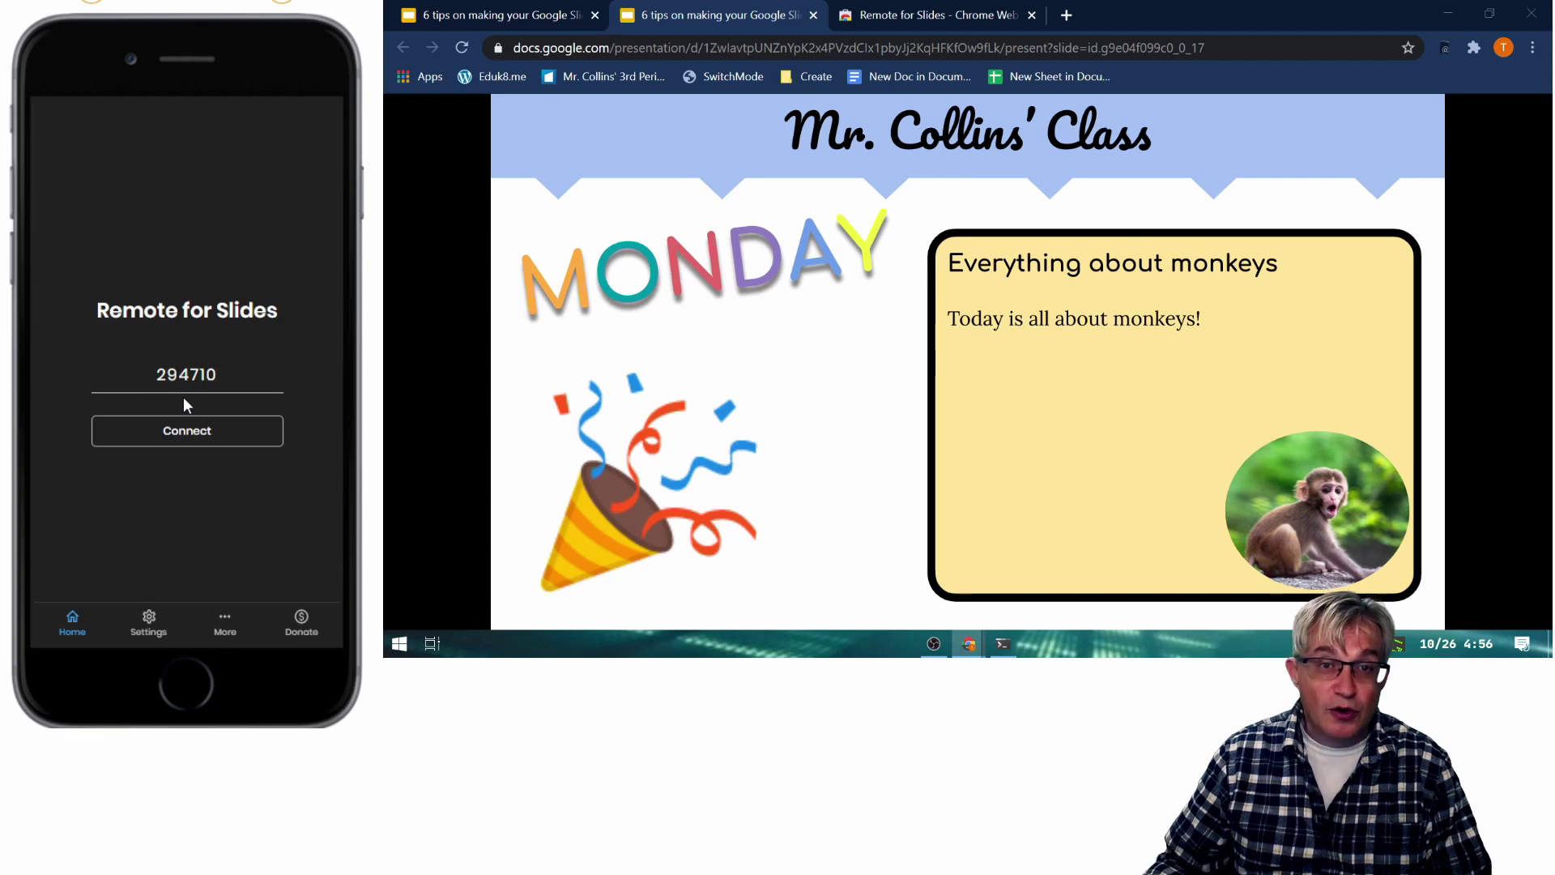
left_click(181, 442)
mouse_move(1095, 628)
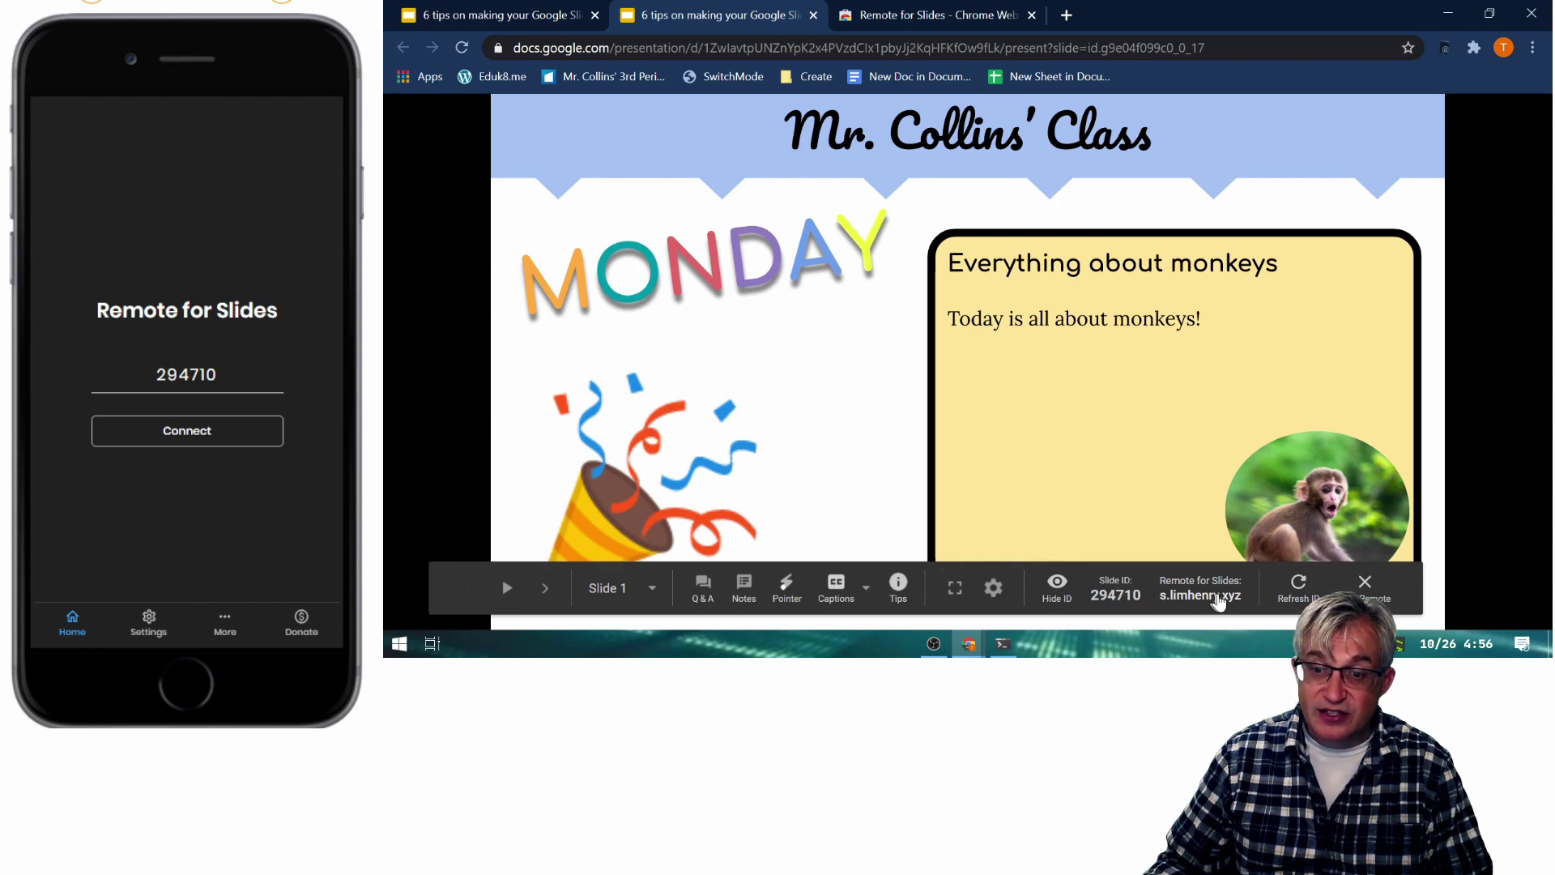
left_click(149, 438)
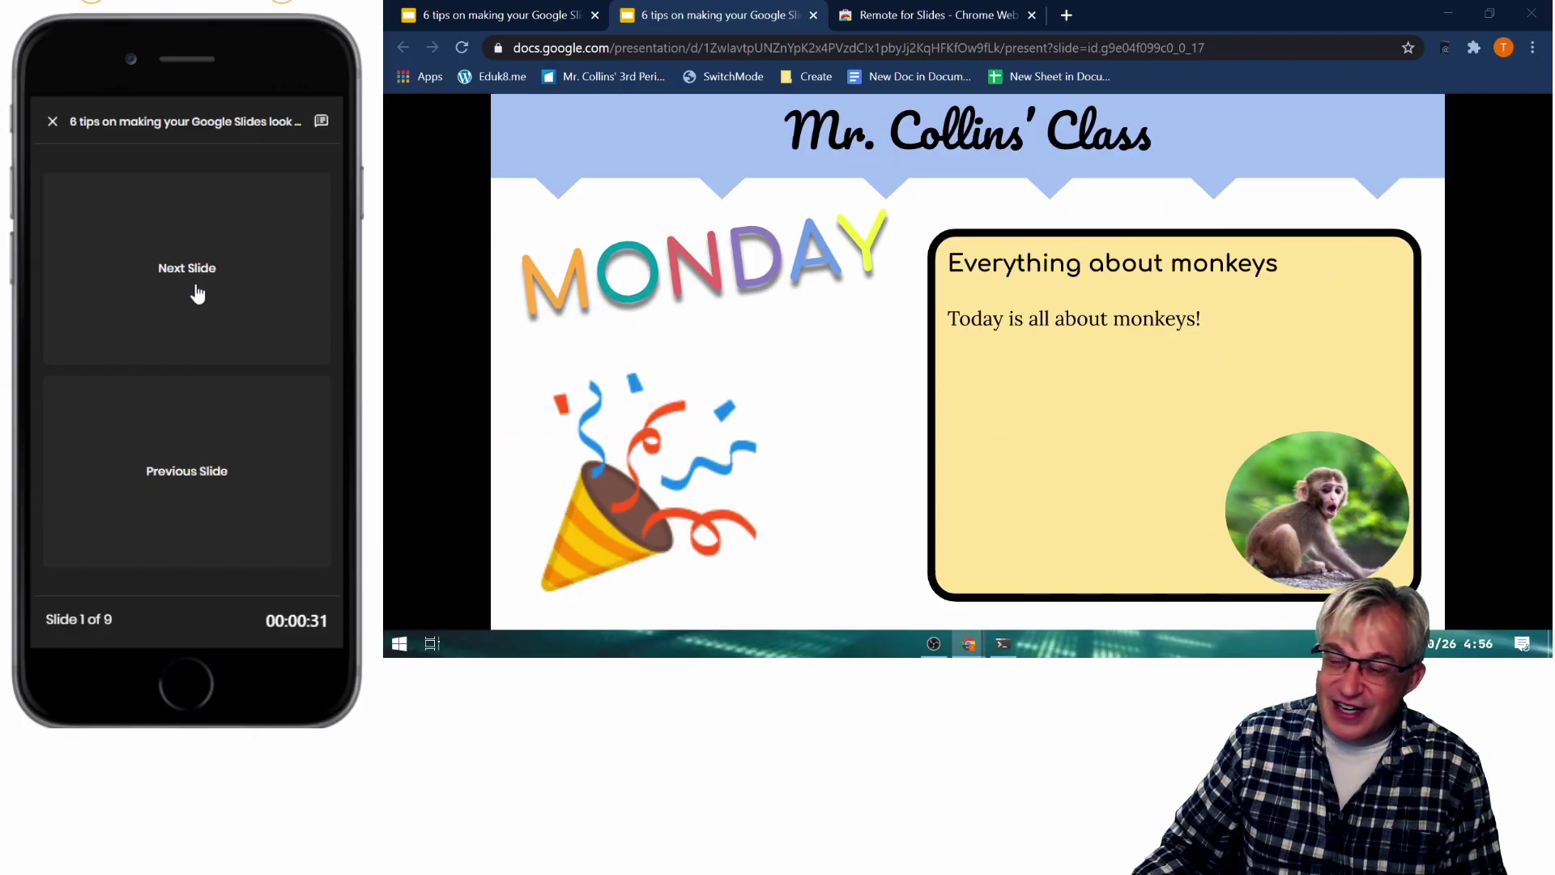
Move between slides from the phone, ending on slide 3 'Sans Serif Font', then open presenter notes.
left_click(195, 291)
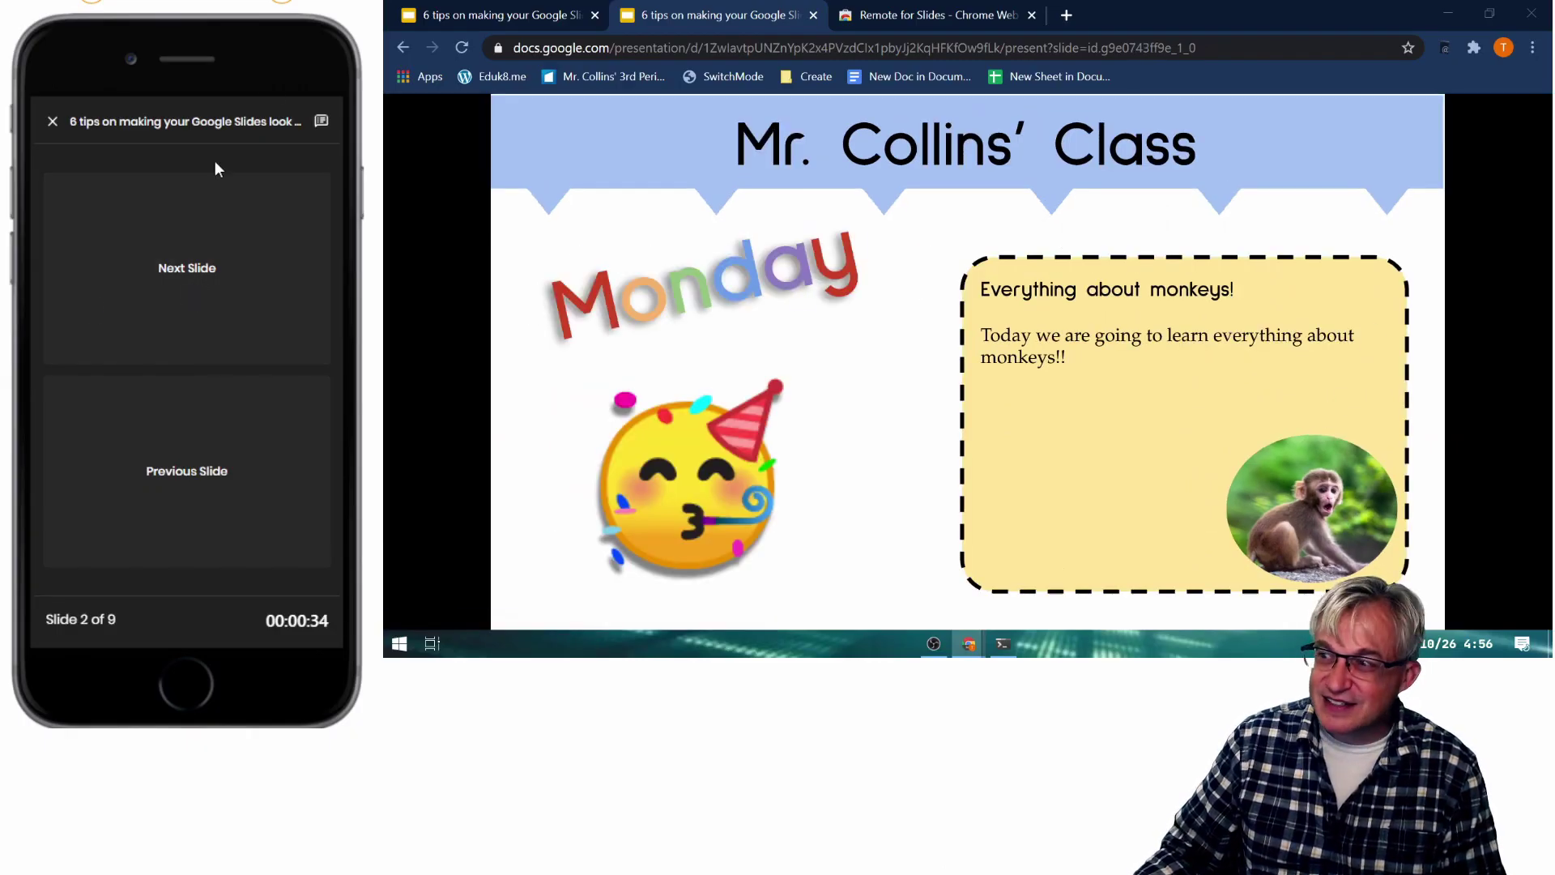
left_click(187, 249)
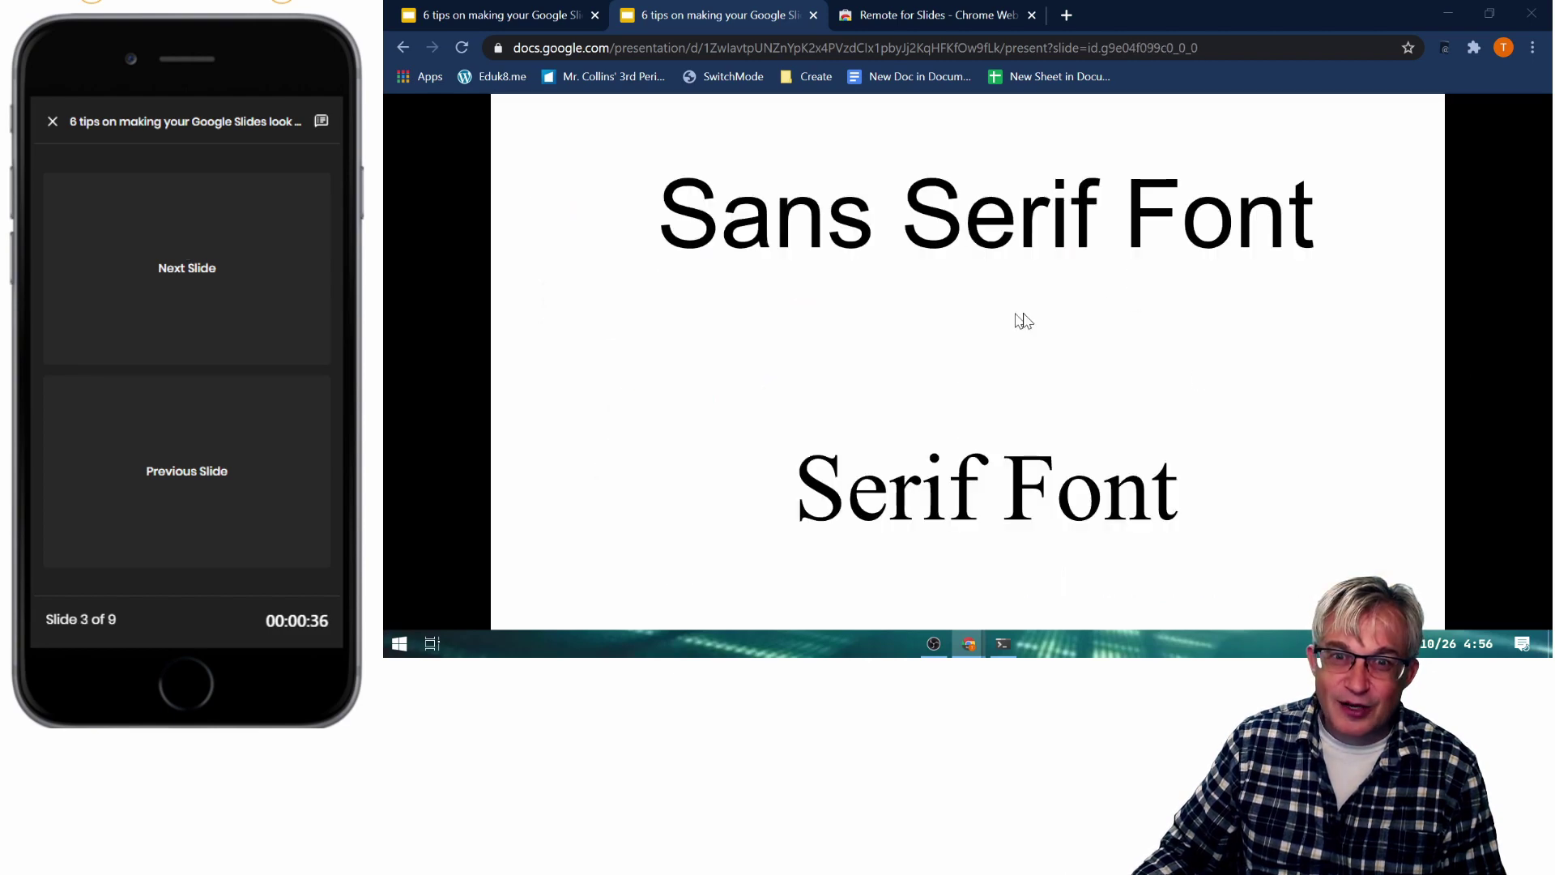
left_click(161, 486)
left_click(161, 486)
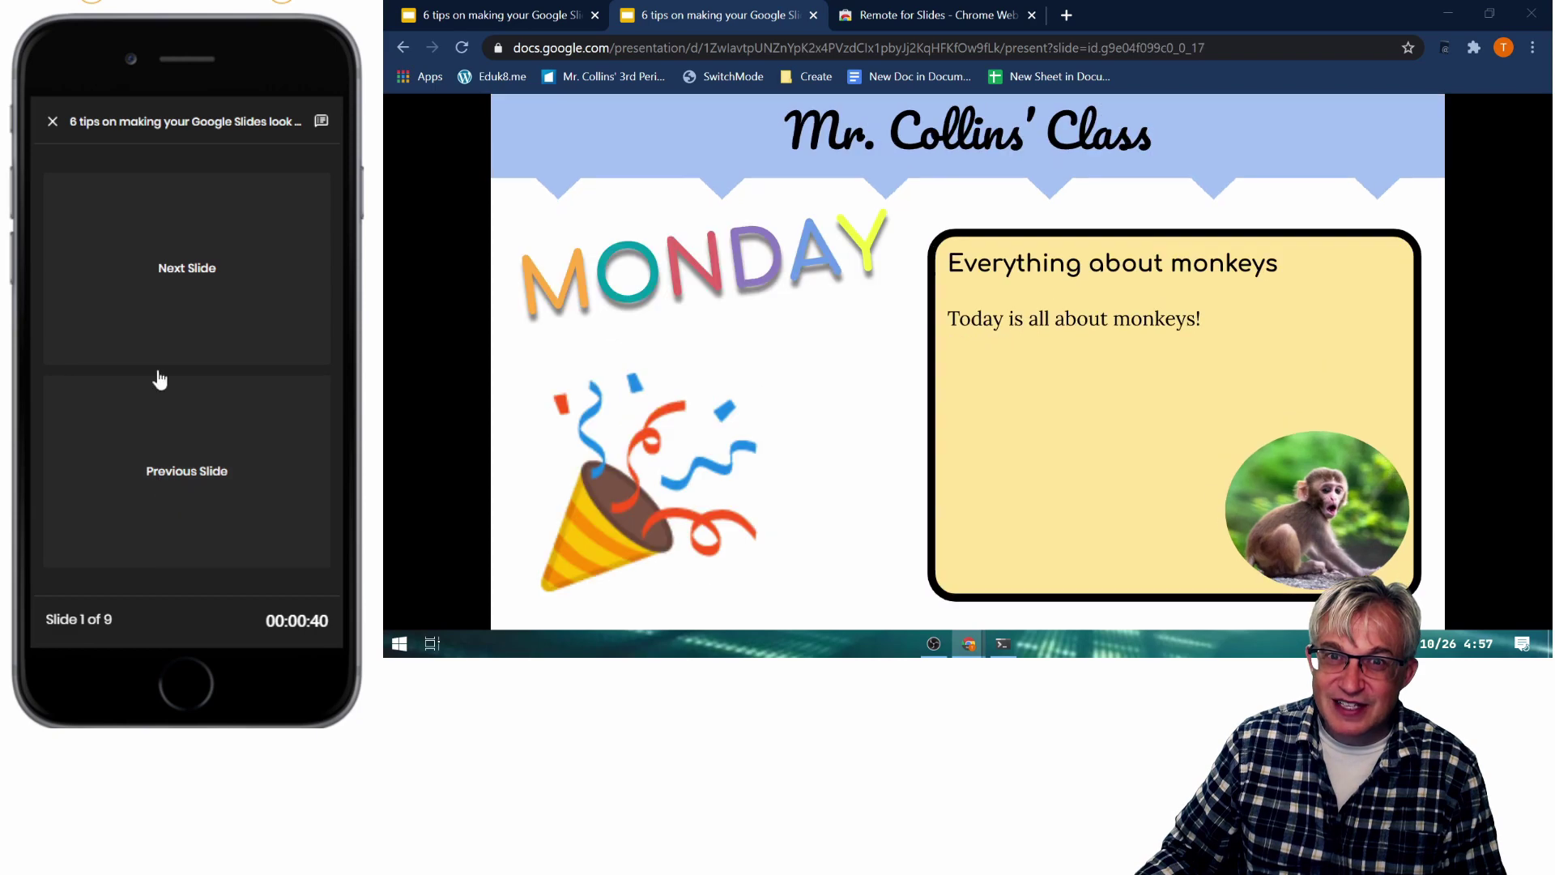
left_click(180, 336)
left_click(183, 332)
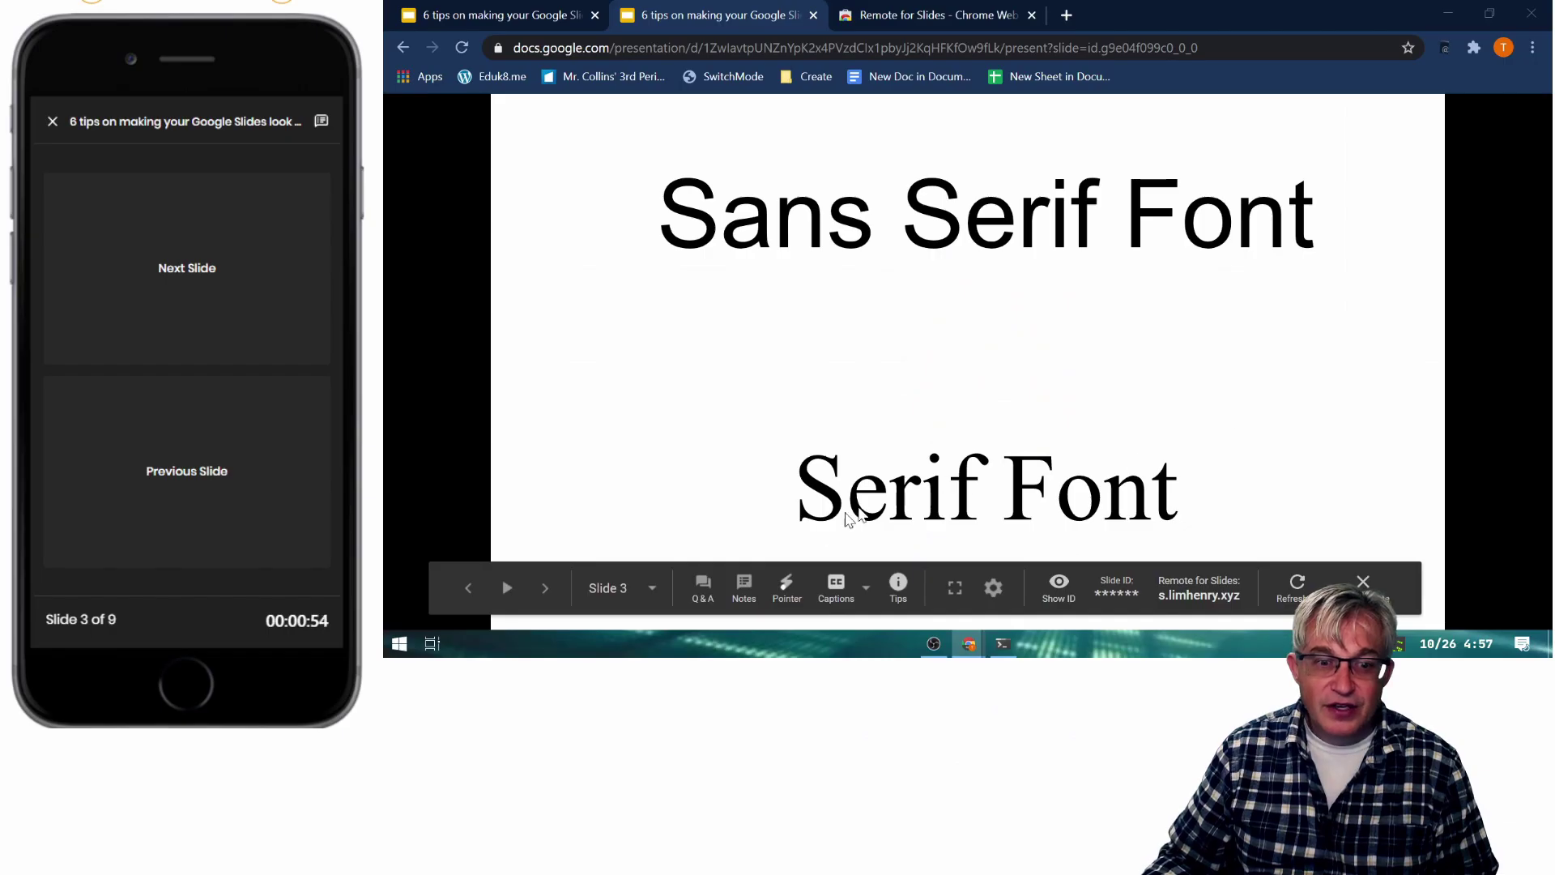
left_click(744, 586)
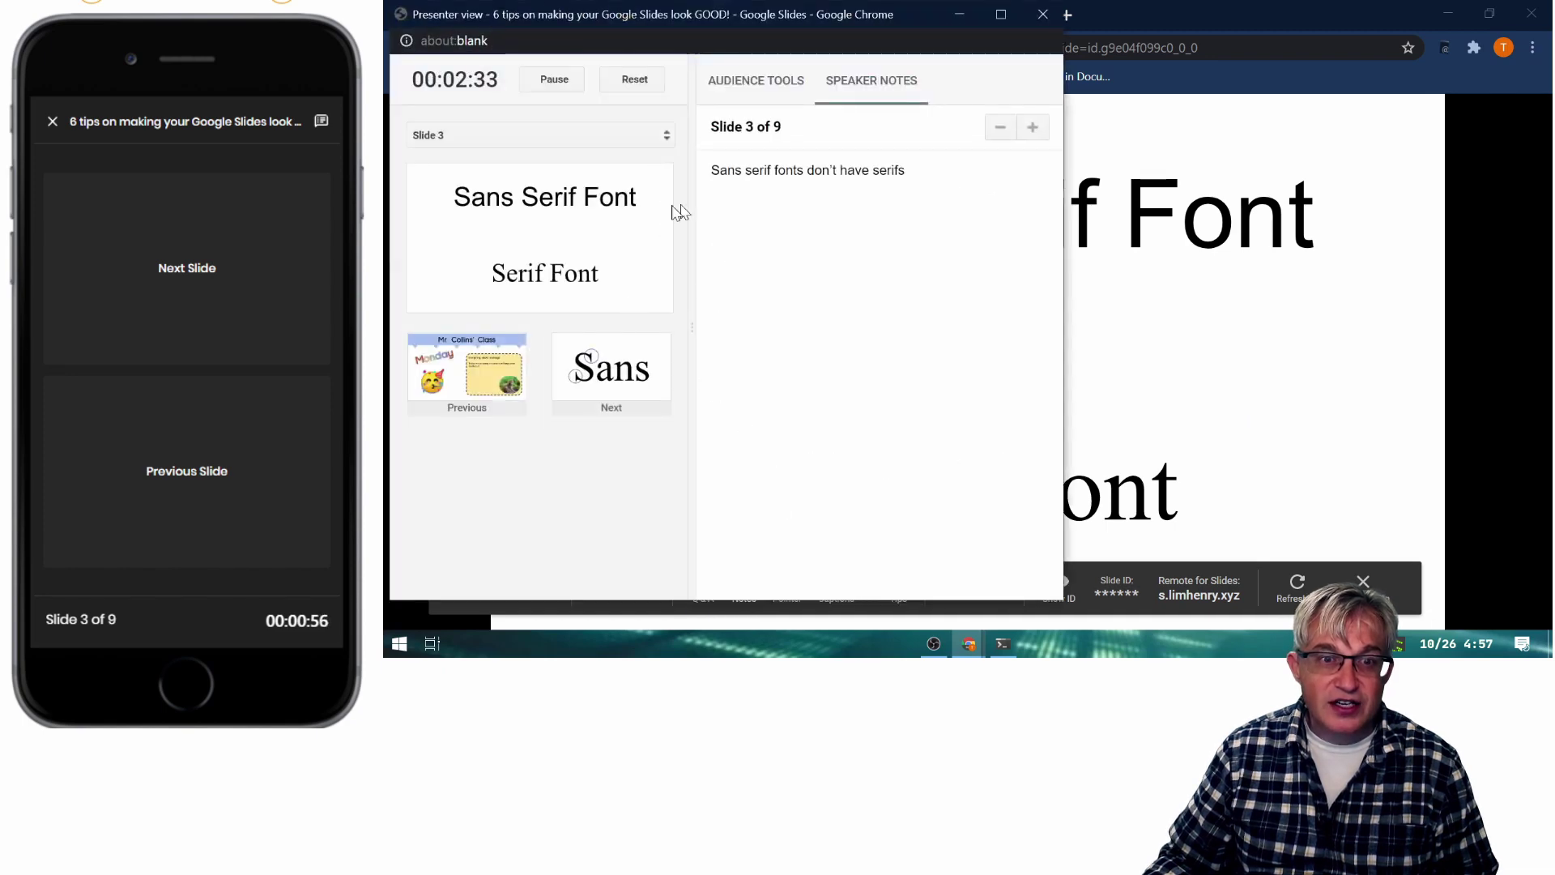
Jump to slide 1 from the slide list, select its speaker notes, and close presenter view.
left_click(575, 136)
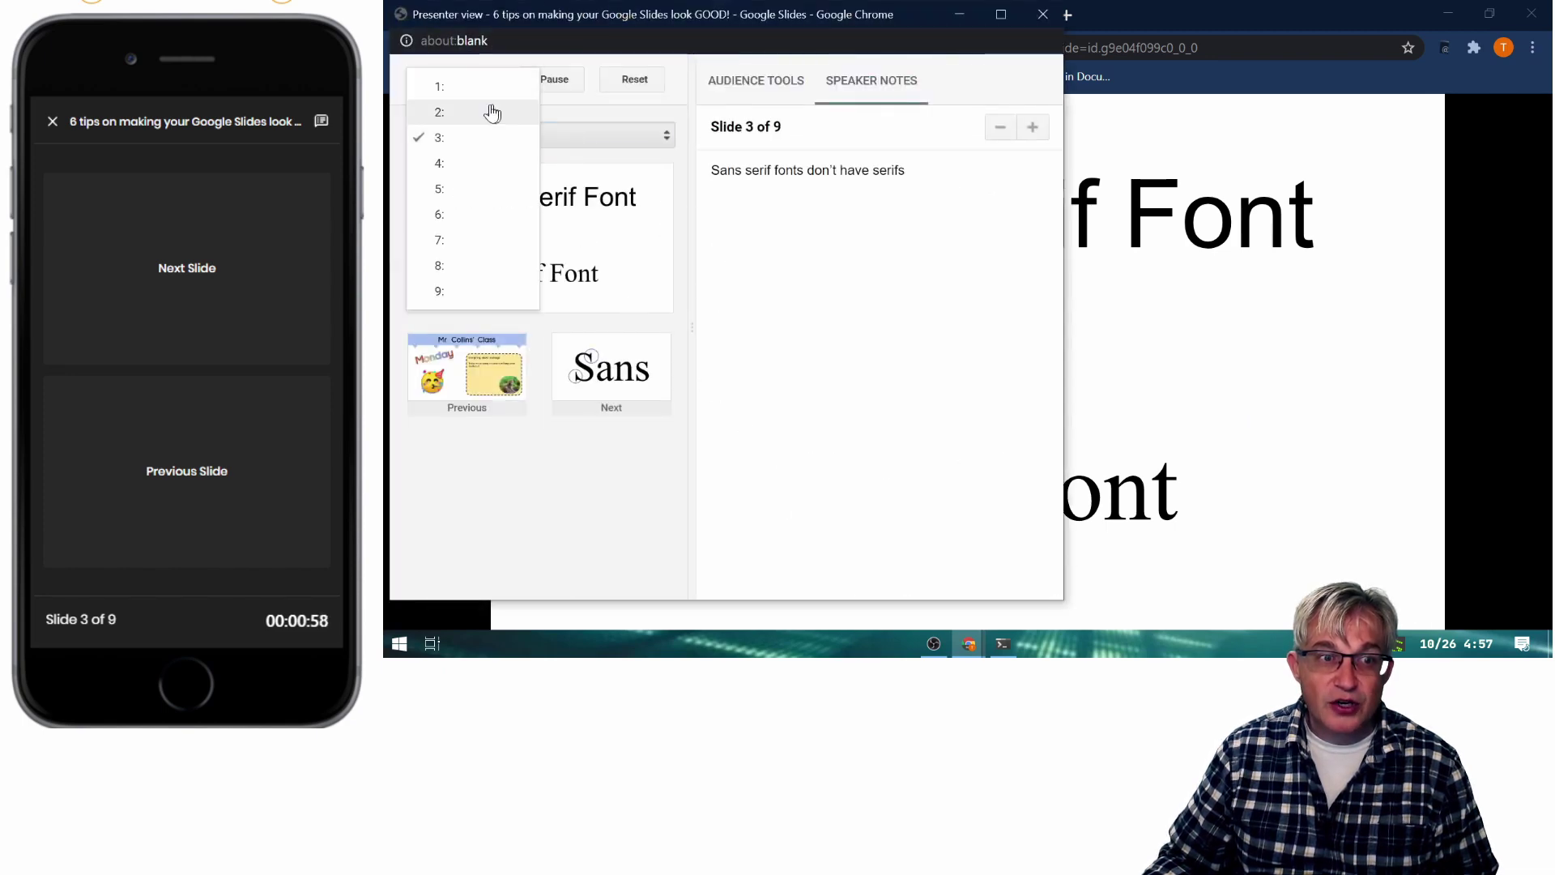
left_click(502, 87)
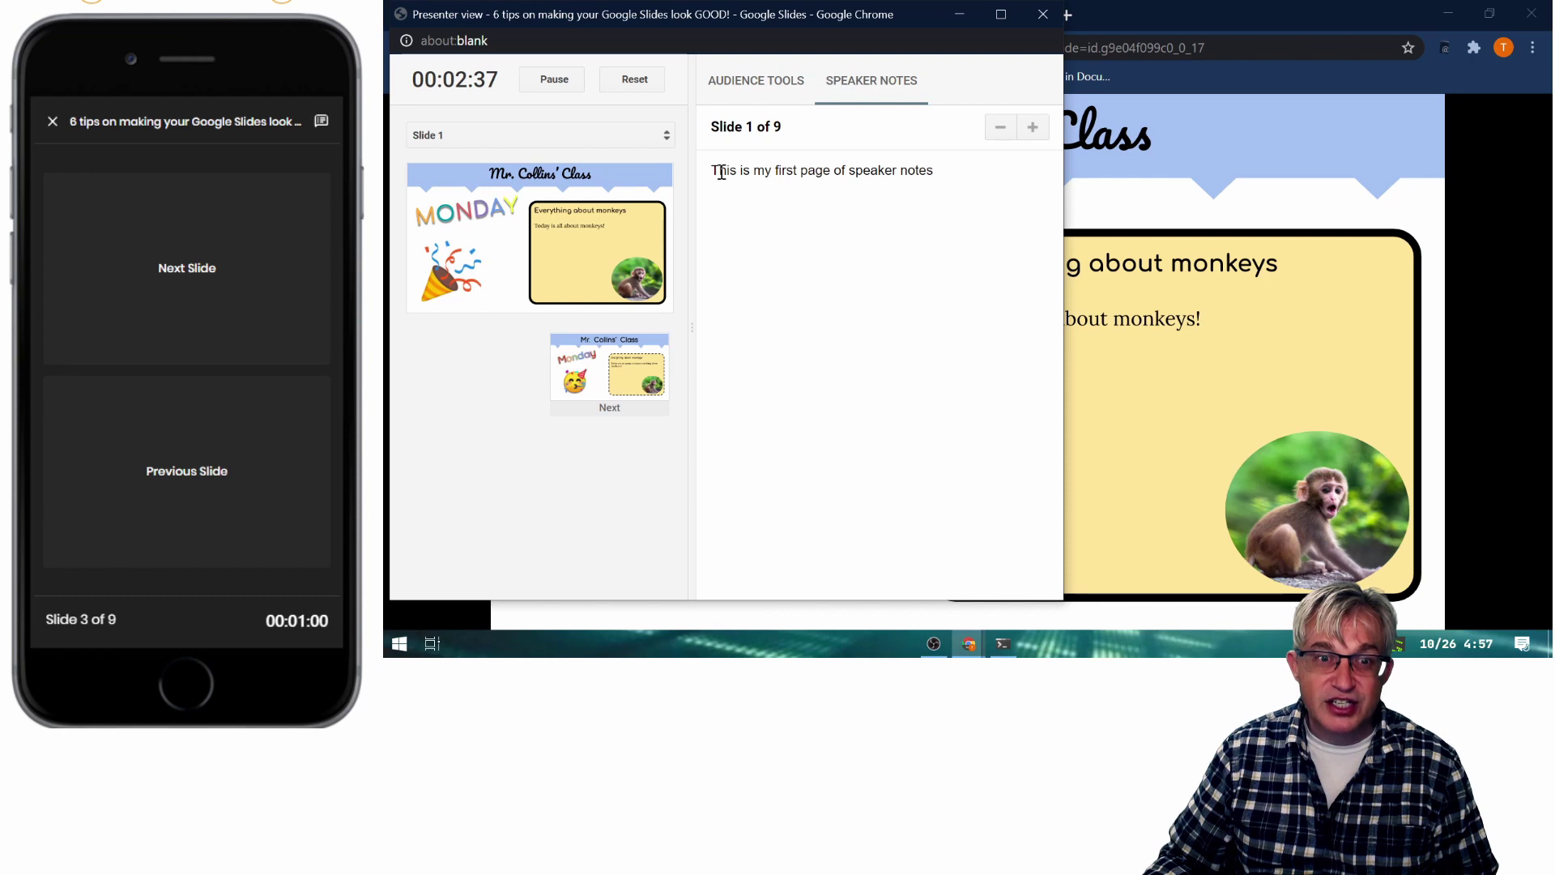
left_click_drag(721, 172, 944, 173)
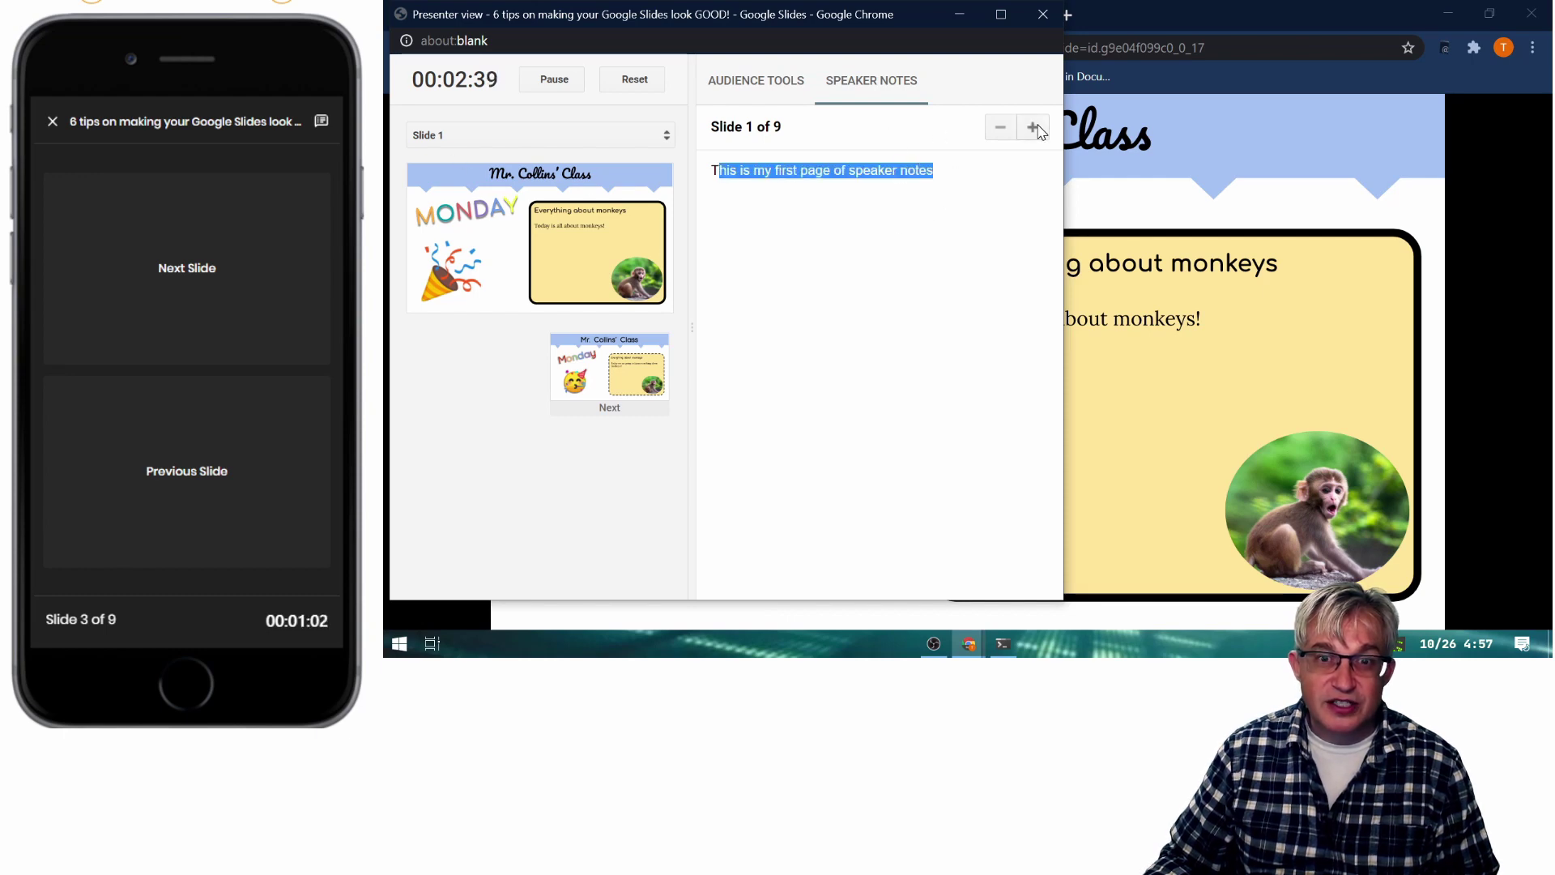
left_click(1044, 14)
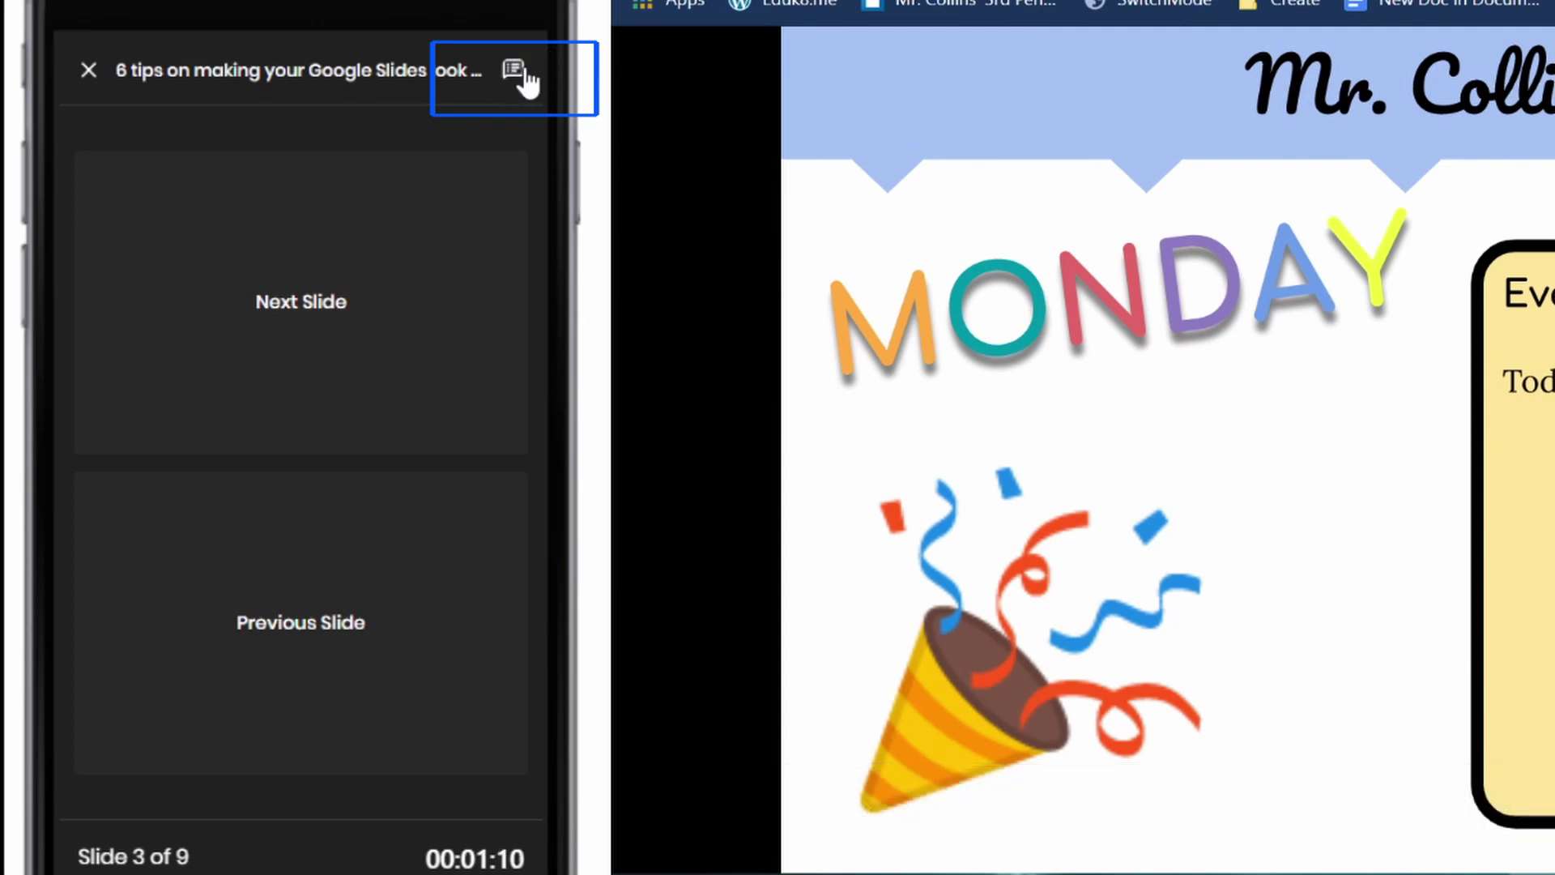
Show speaker notes on the phone, restart the slideshow with Ctrl+F5, and advance to slide 3.
left_click(516, 73)
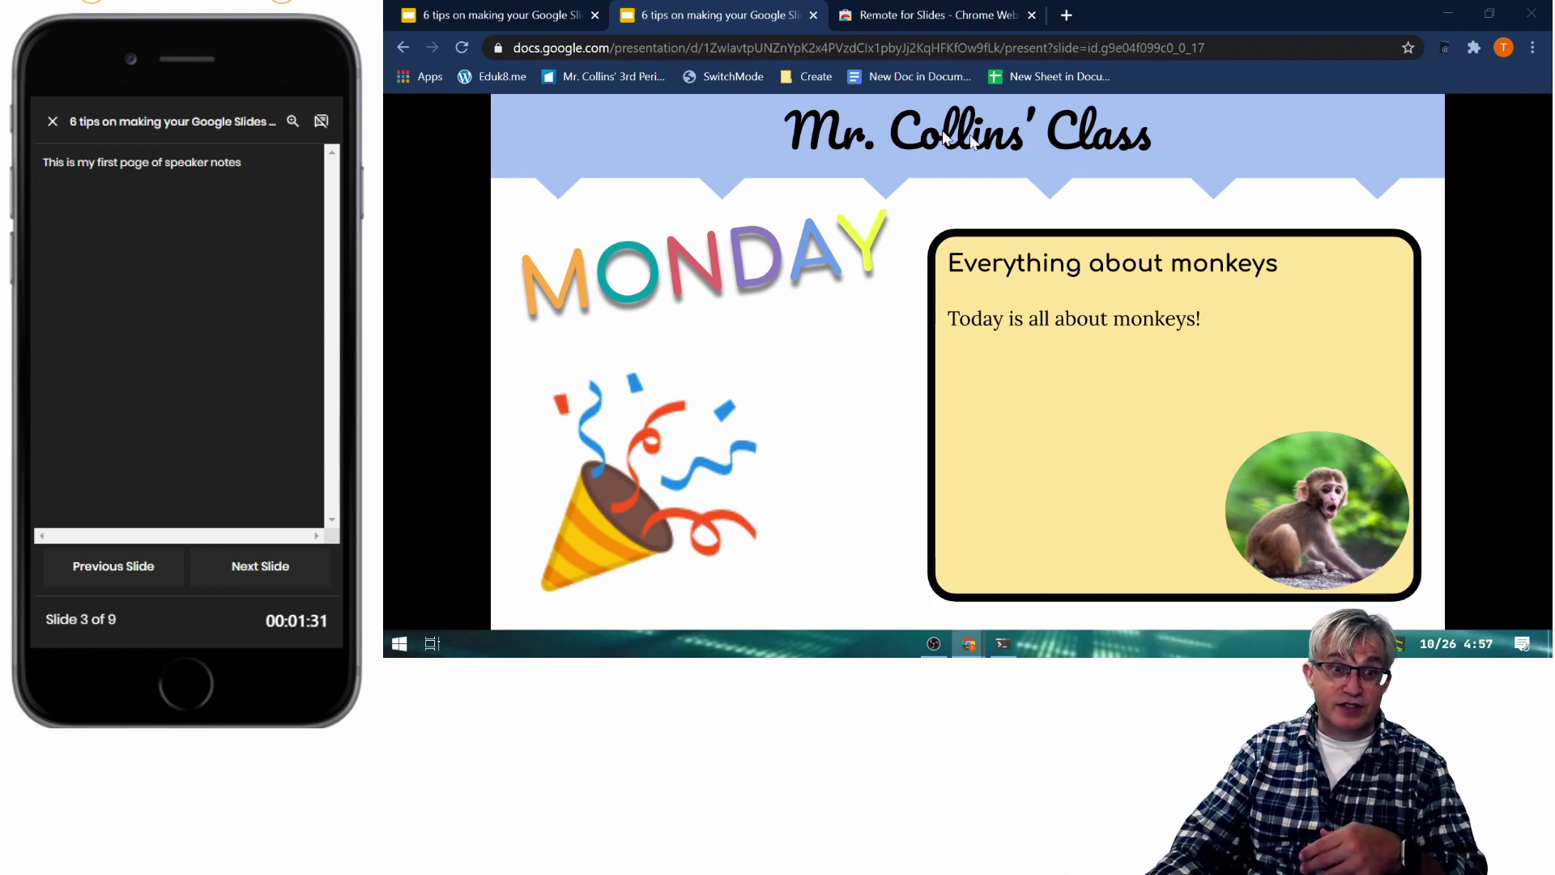
key("Escape")
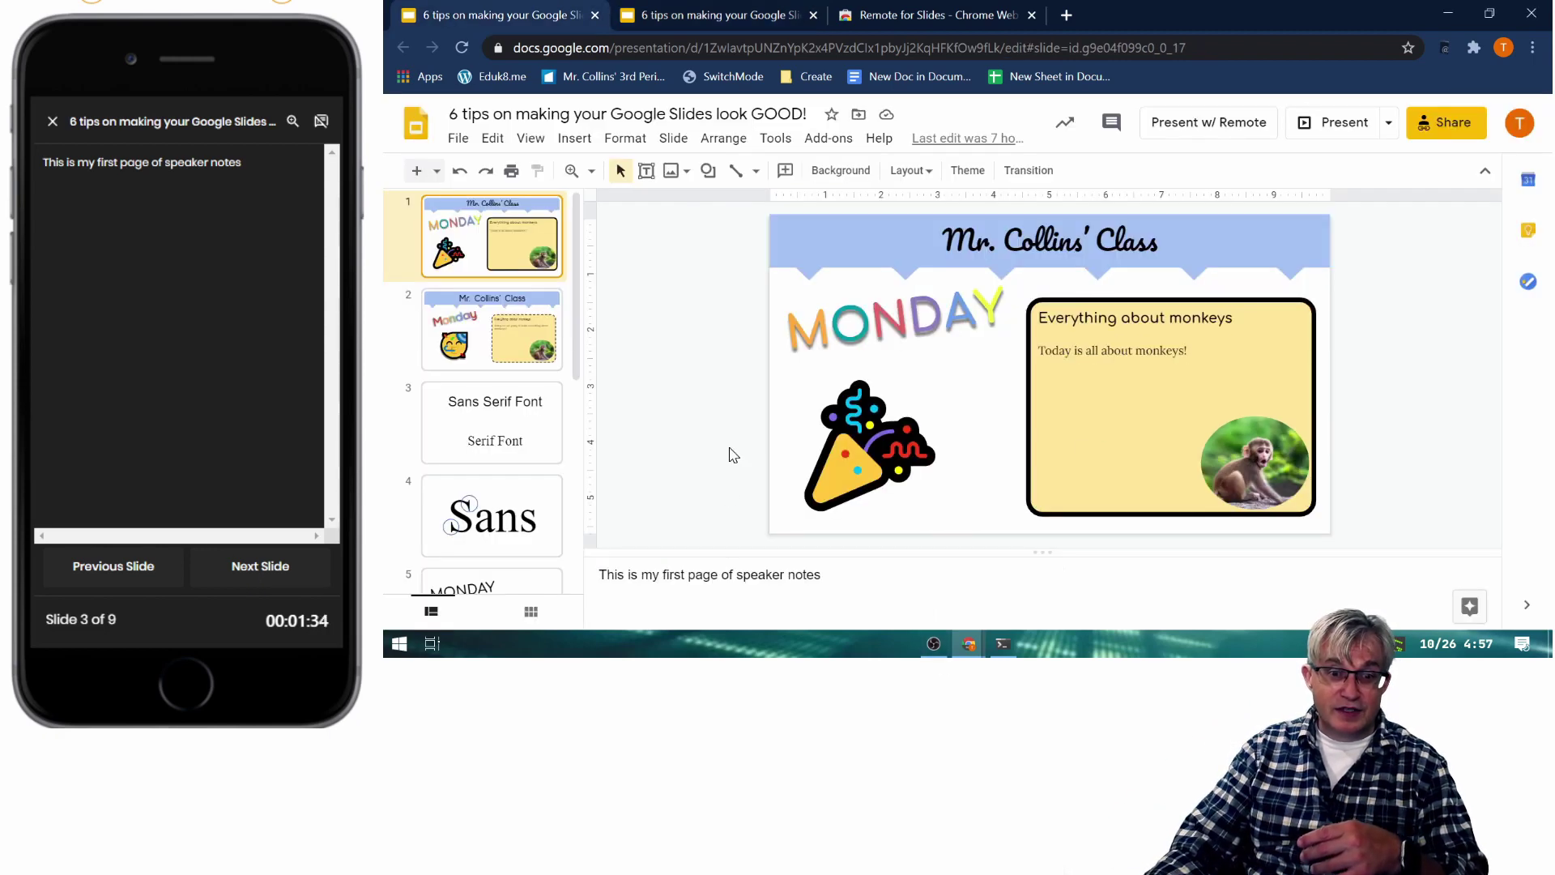
key("ctrl+F5")
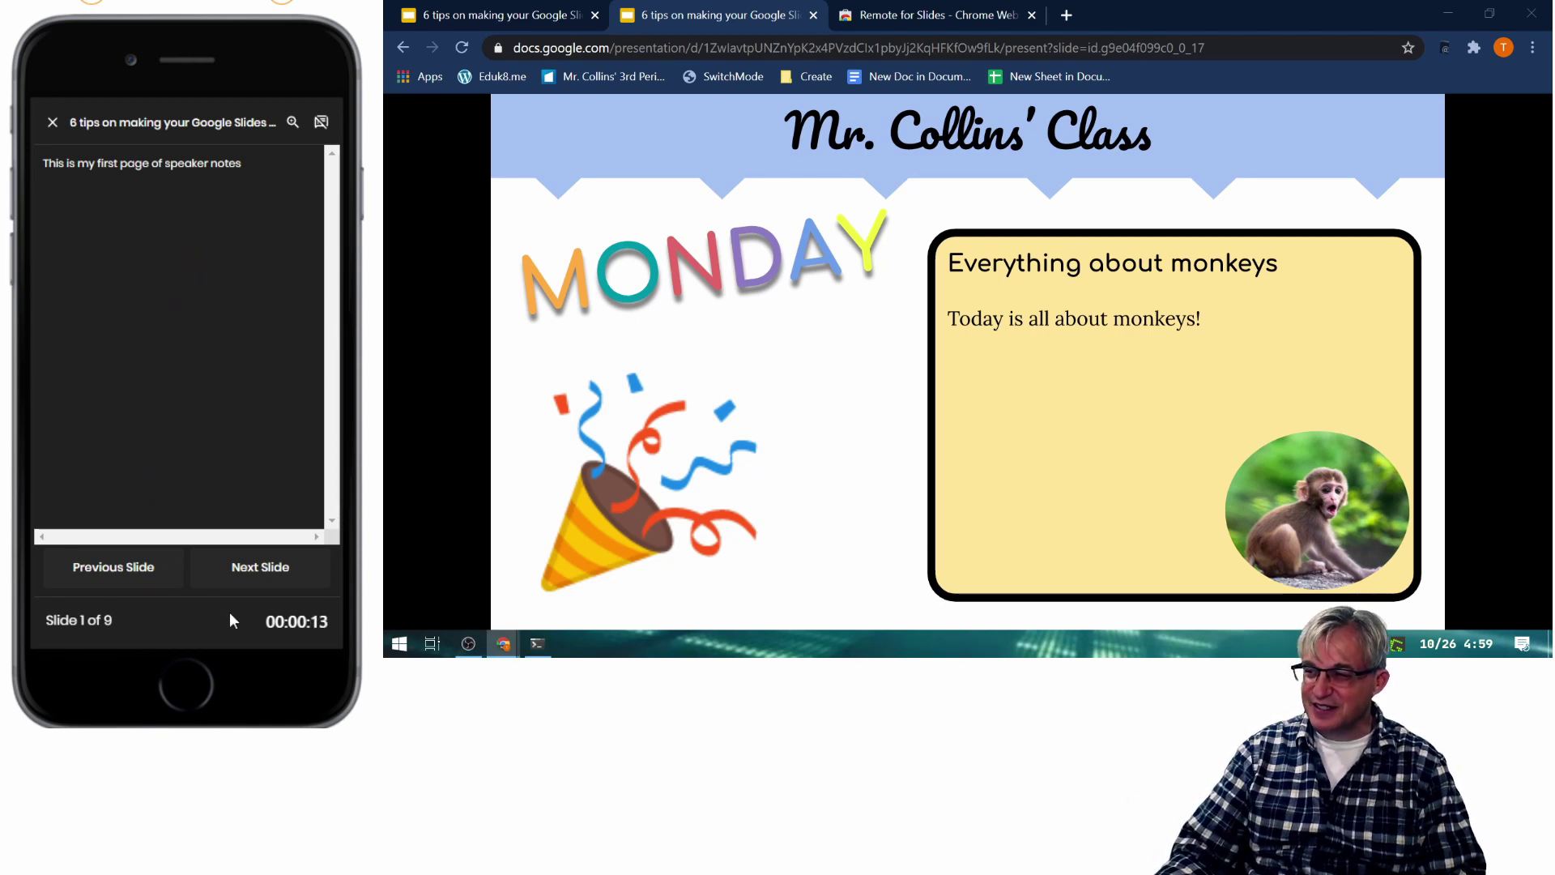
double_click(243, 580)
Close the slideshow tab, relaunch Present w/ Remote, and reconnect the phone with the pairing code.
left_click(815, 15)
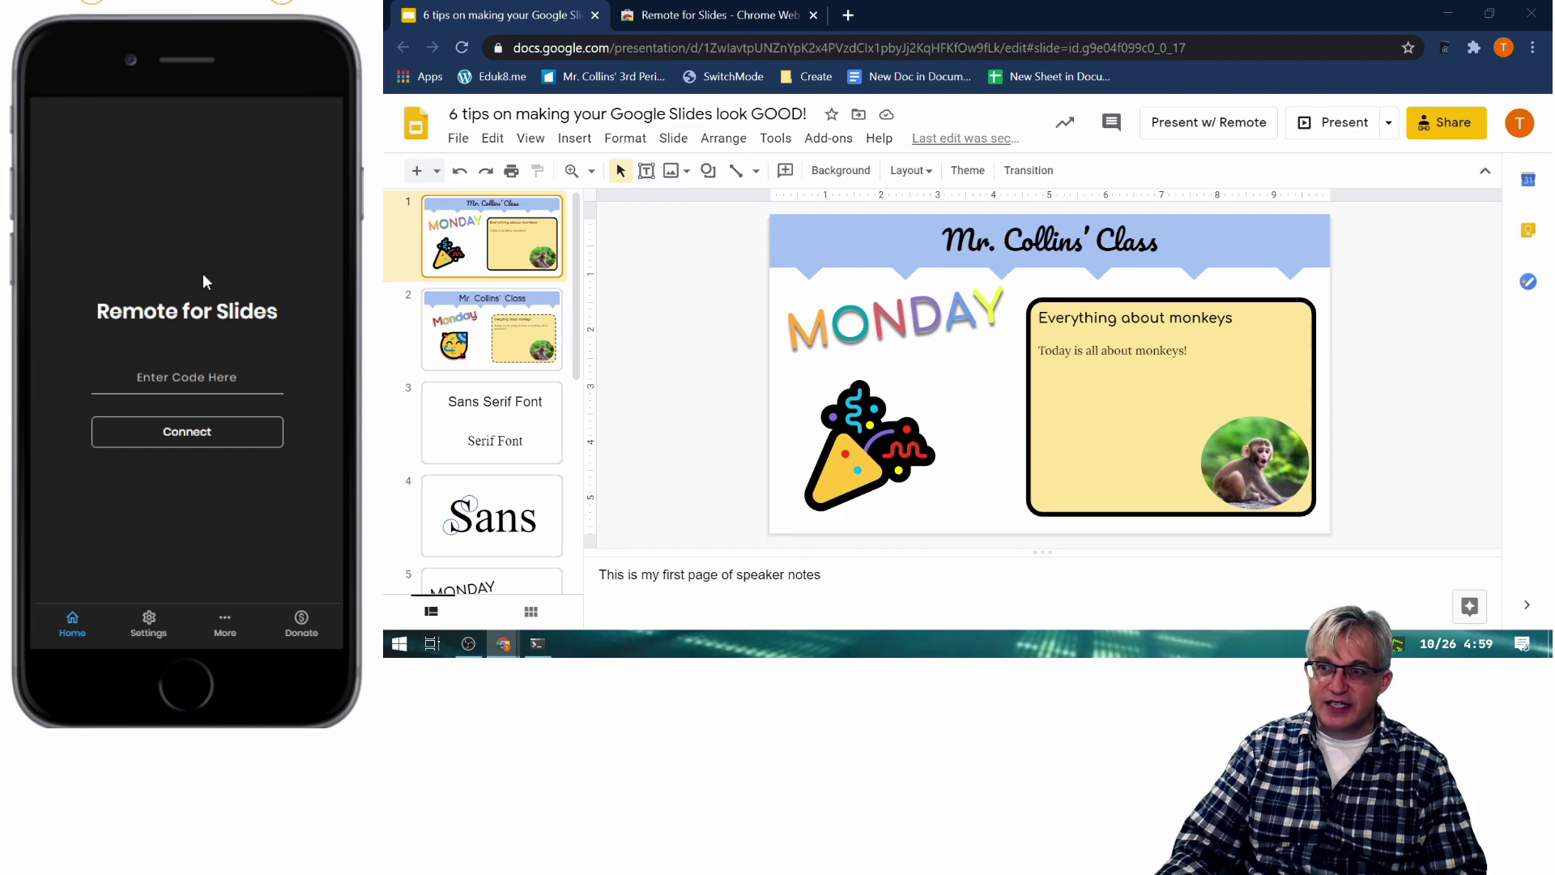
left_click(1171, 128)
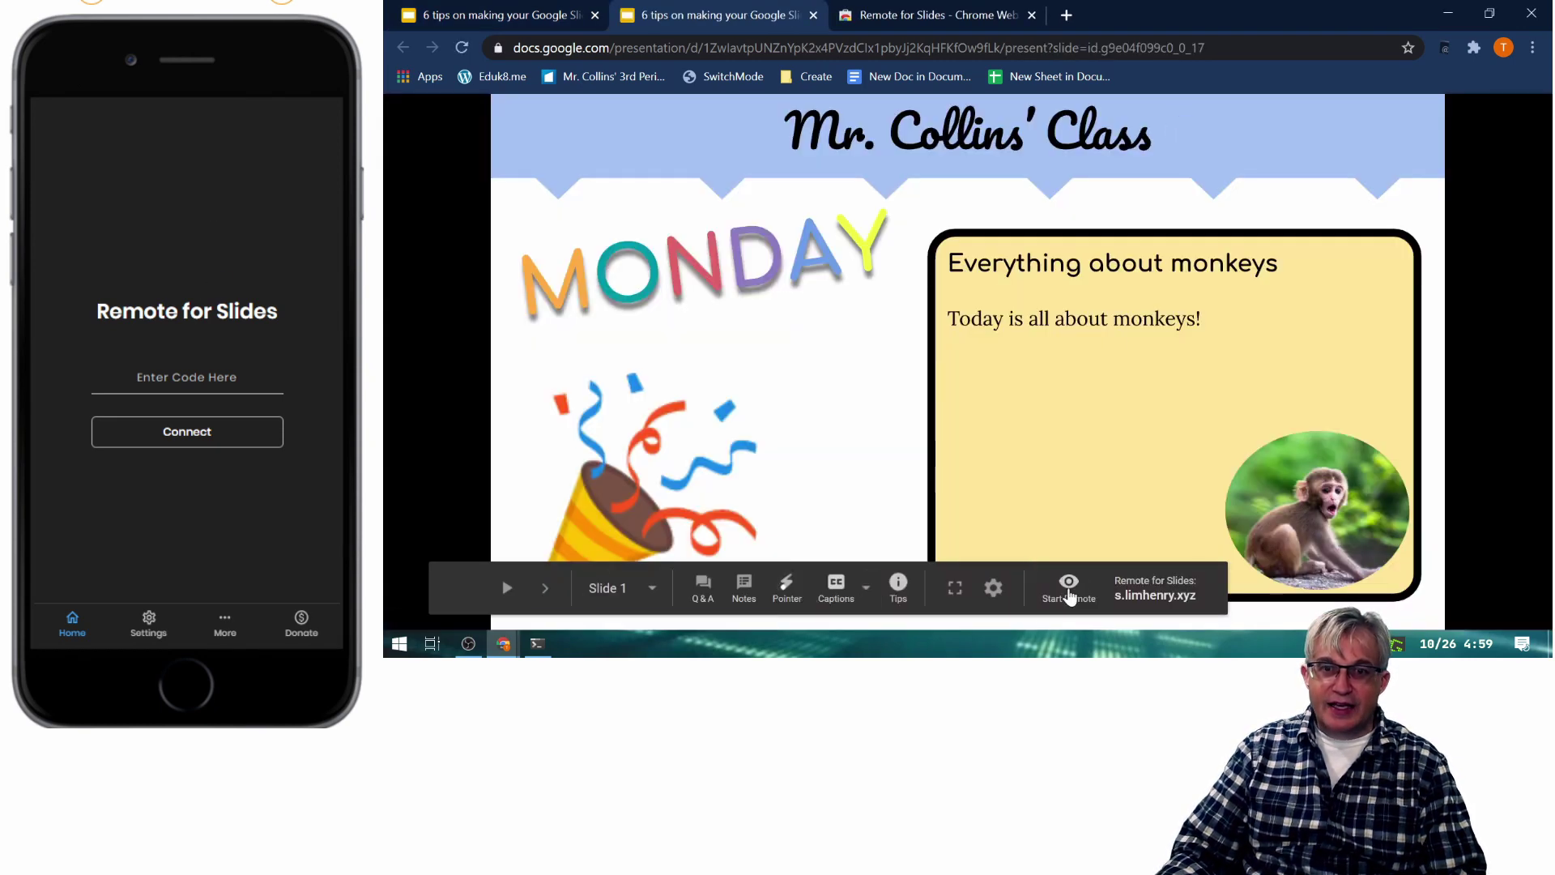
left_click(202, 374)
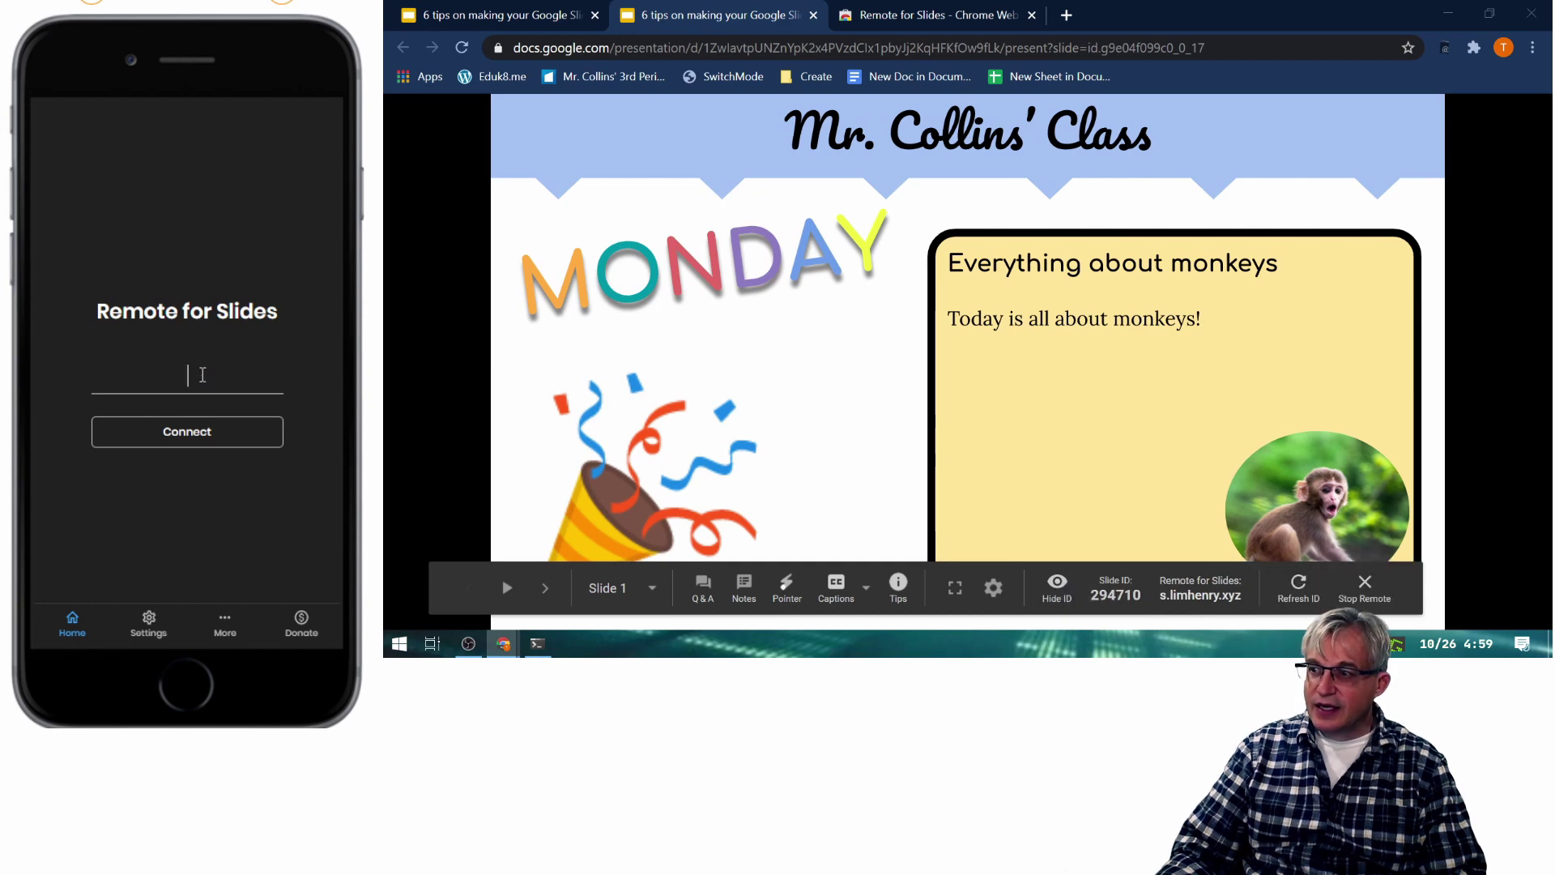
type("294710")
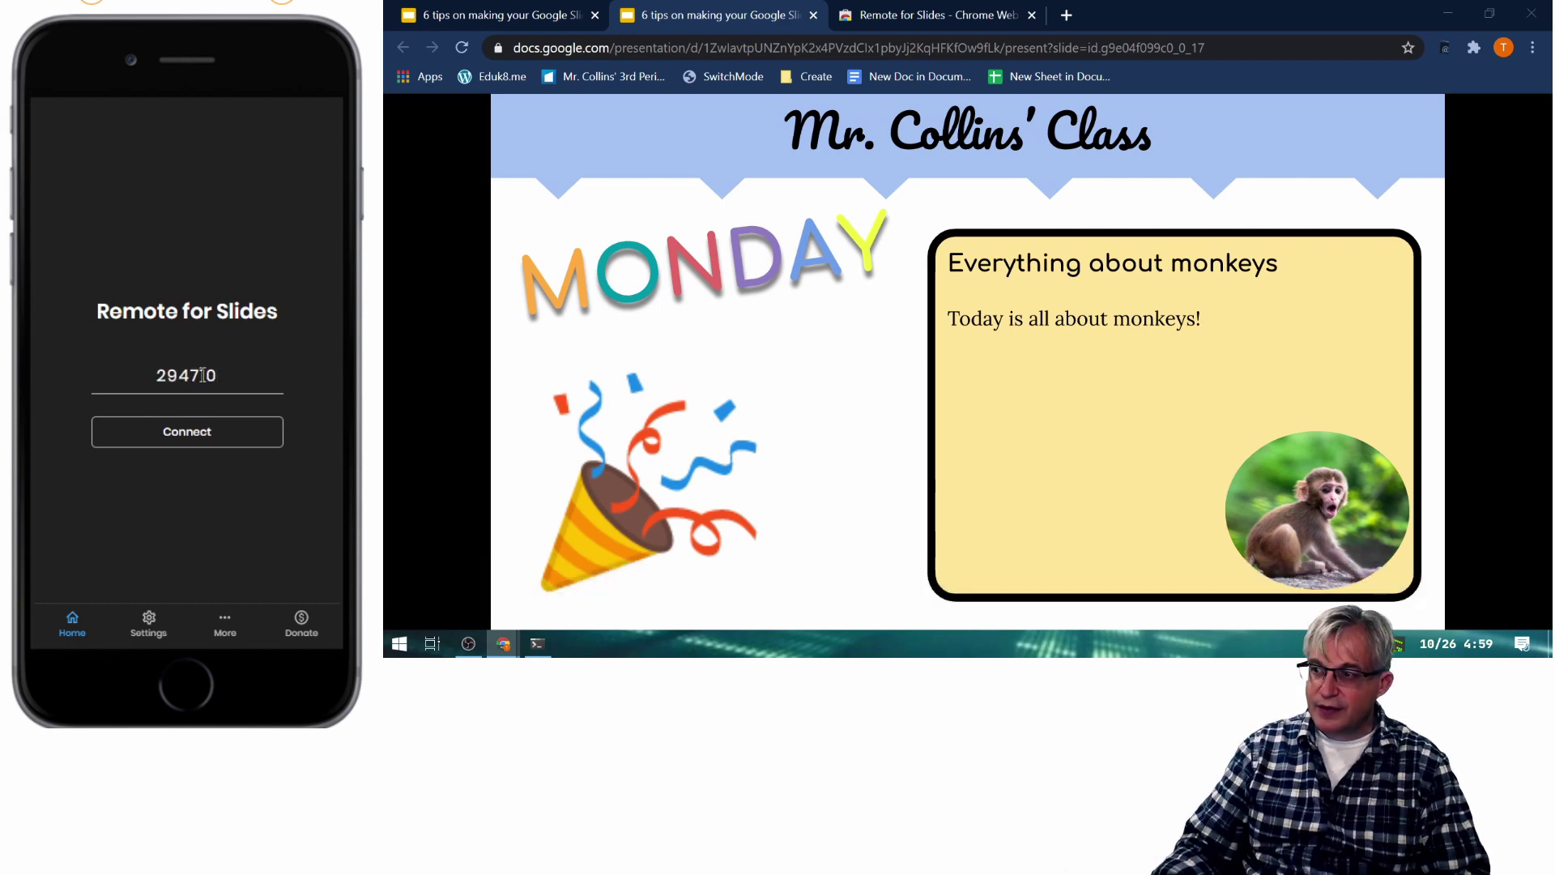
key("Return")
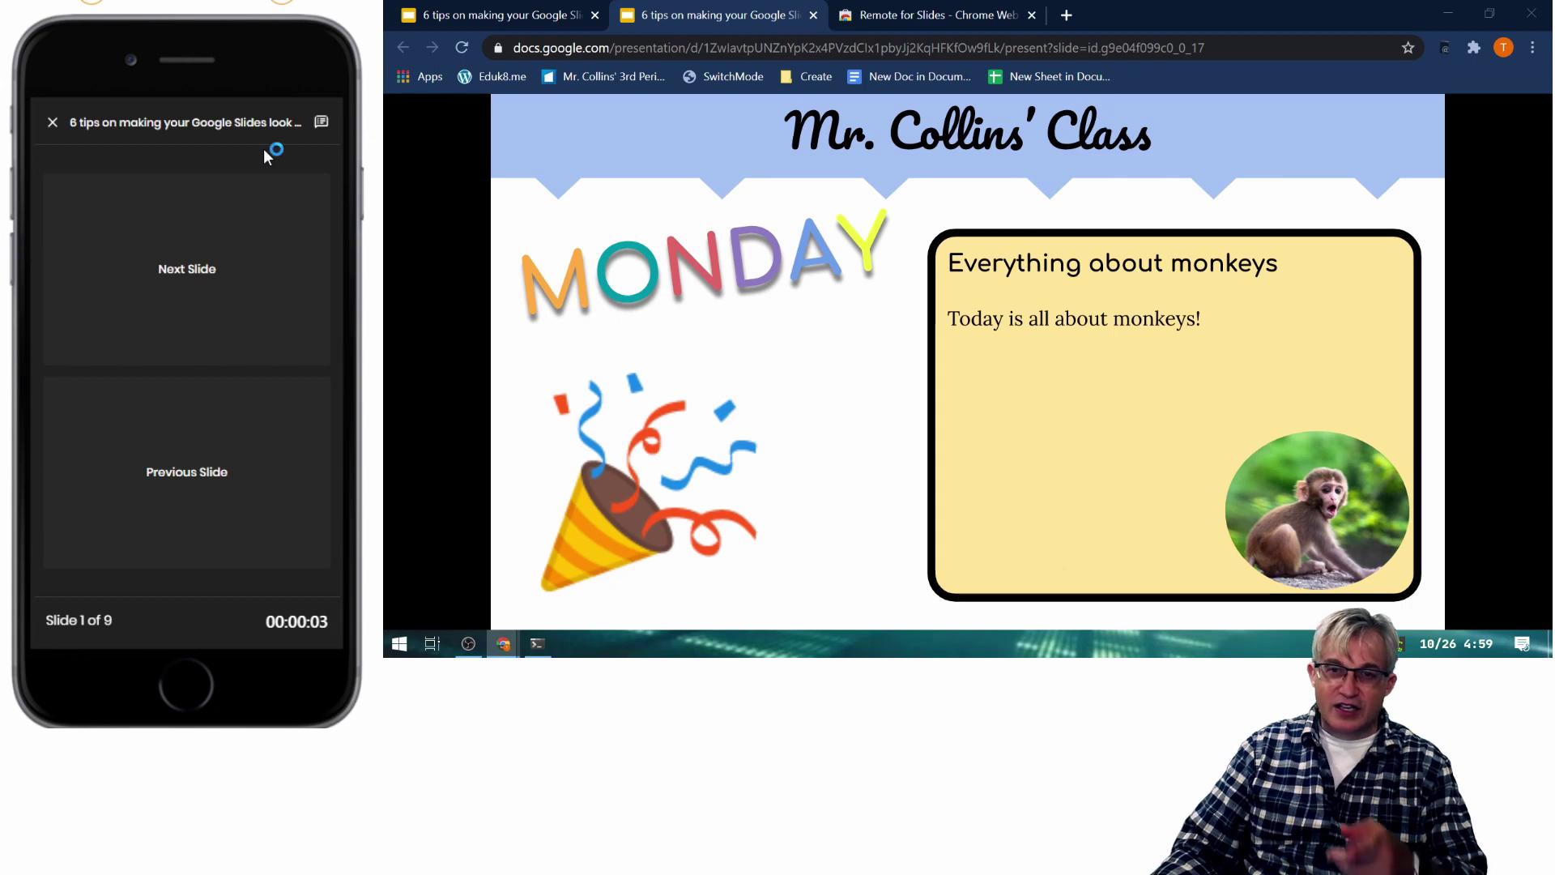
mouse_move(1130, 660)
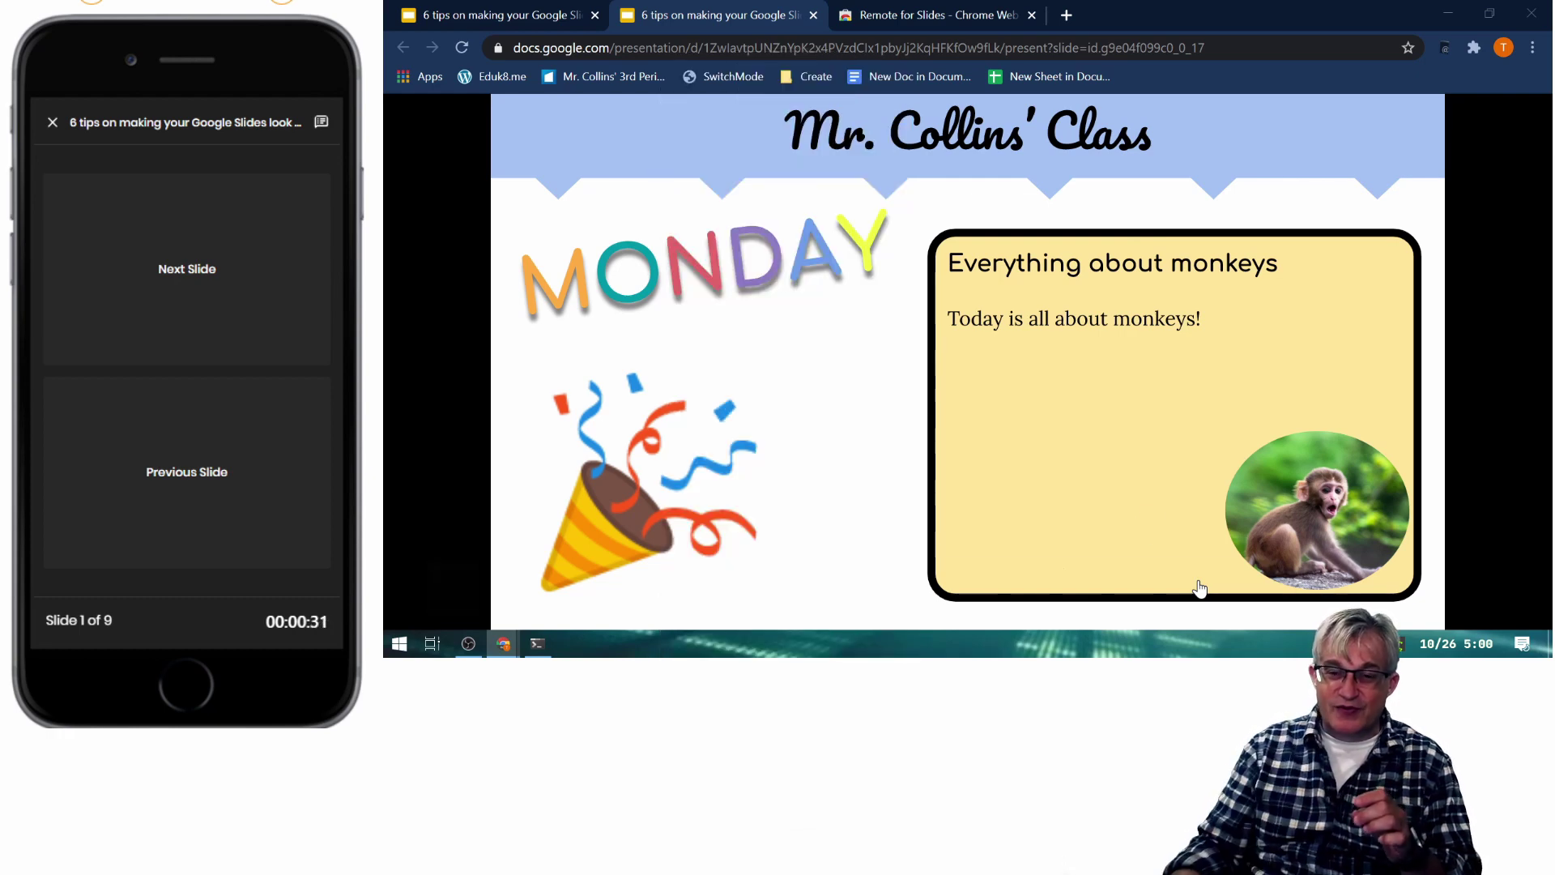
mouse_move(1007, 494)
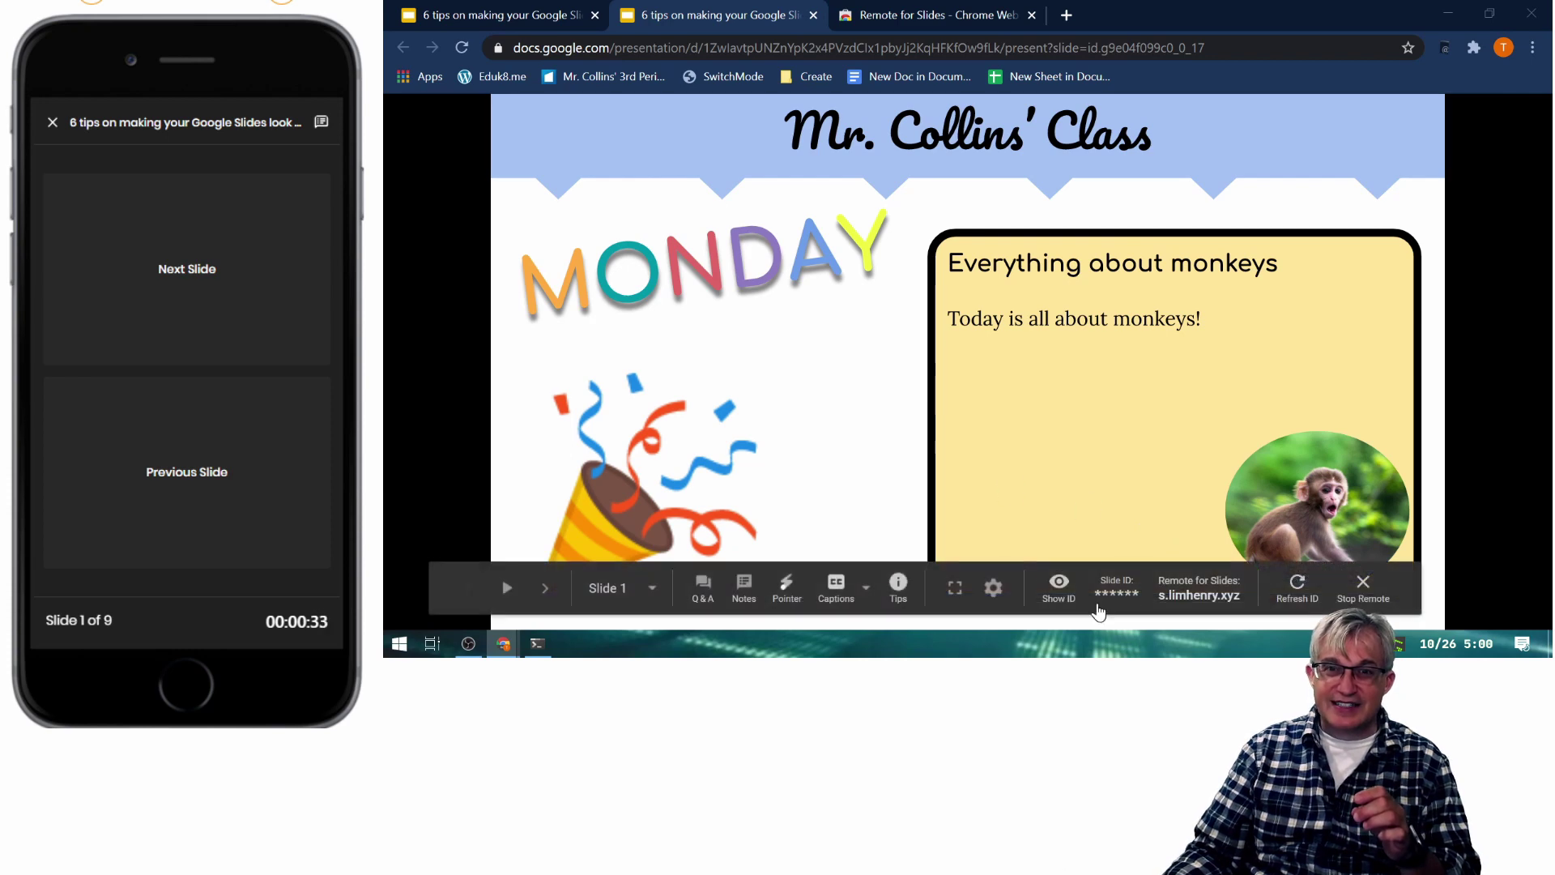